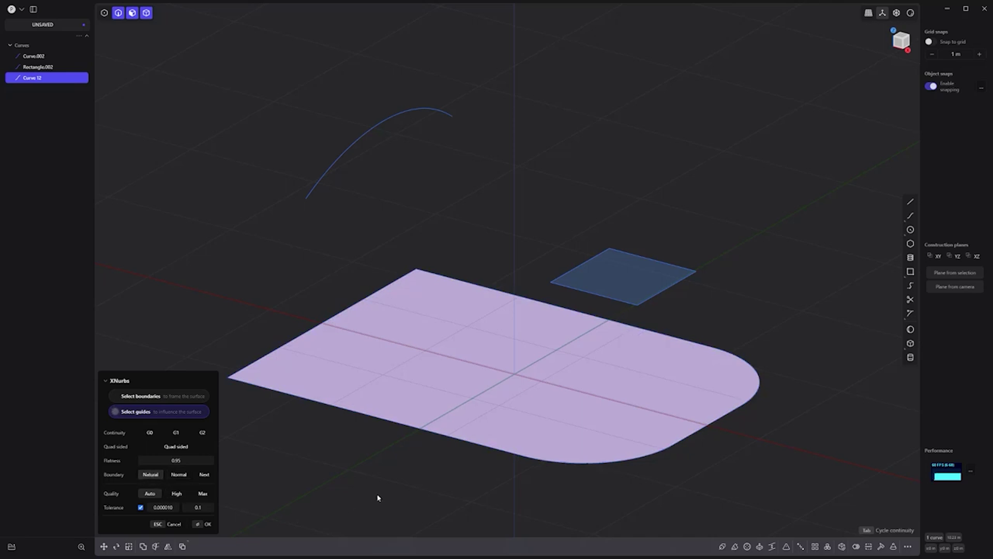
Add the arched curve and the raised rectangle as guides for the XNurbs surface
{"action": "left_click", "coordinate": [402, 113]}
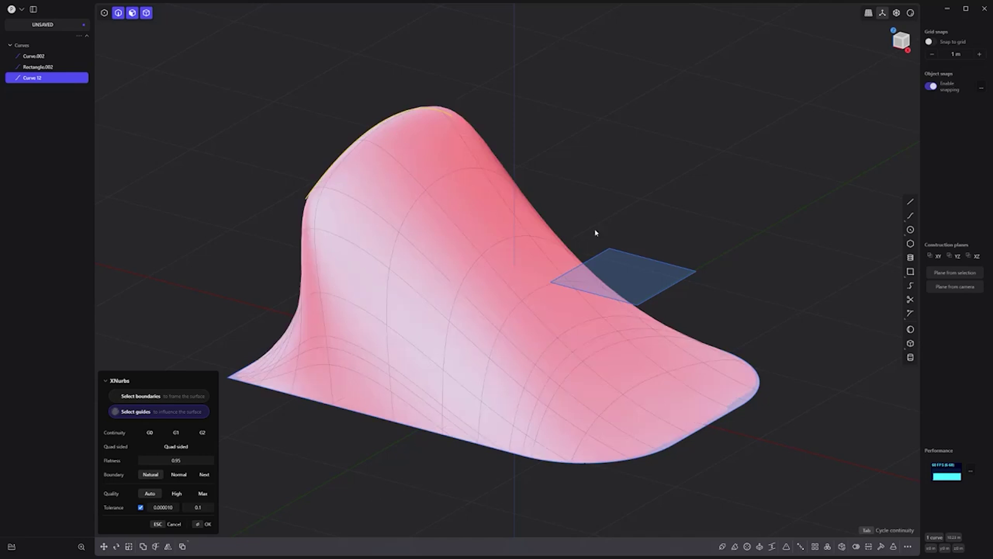
{"action": "left_click", "coordinate": [621, 279]}
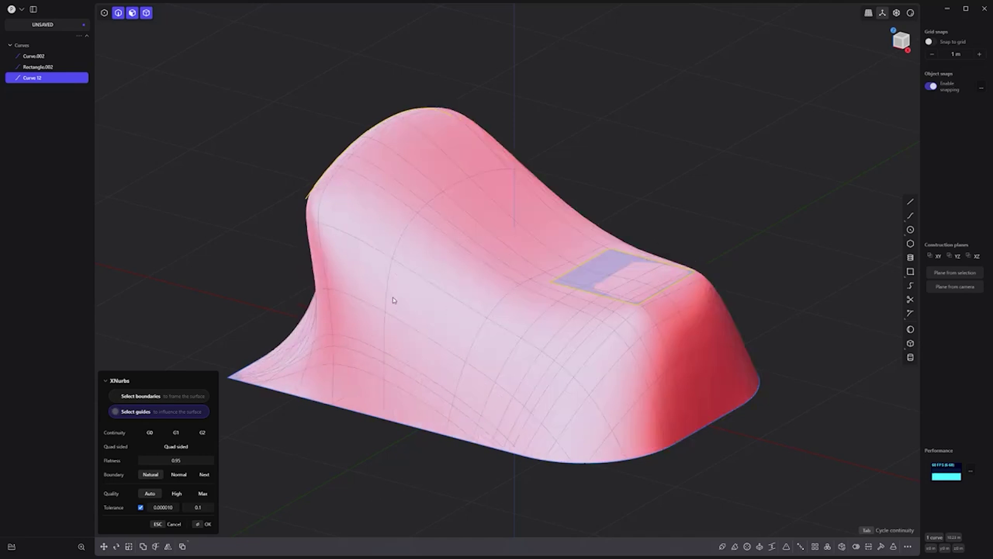
{"action": "mouse_move", "coordinate": [290, 273]}
{"action": "middle_mouse_down"}
{"action": "mouse_move", "coordinate": [468, 299]}
{"action": "mouse_move", "coordinate": [530, 291]}
{"action": "mouse_move", "coordinate": [282, 272]}
{"action": "middle_mouse_up"}
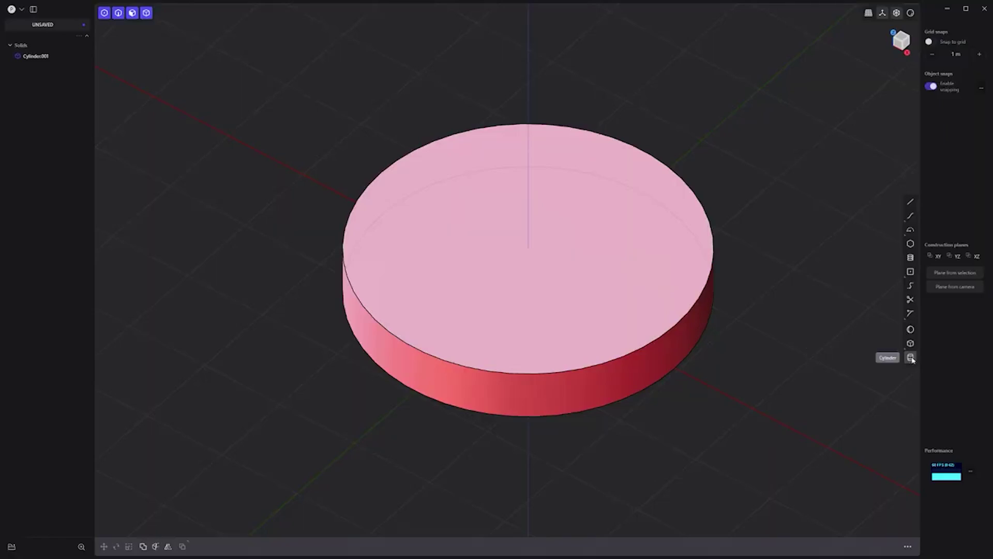
Create a cylinder with a radius of about 0.69 m on the rim of the large disc's top face as a new body
{"action": "left_click", "coordinate": [910, 357]}
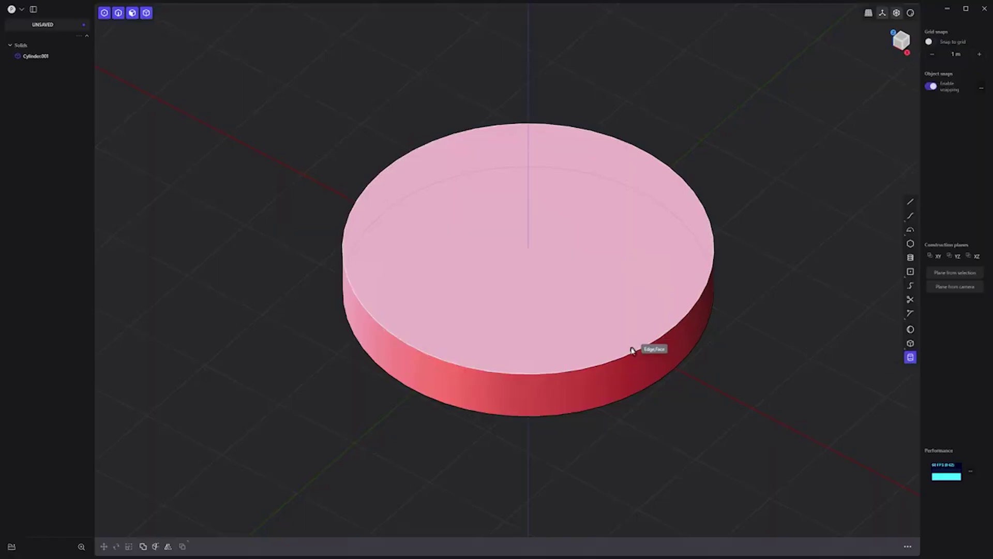
{"action": "left_click", "coordinate": [675, 325]}
{"action": "left_click", "coordinate": [738, 344]}
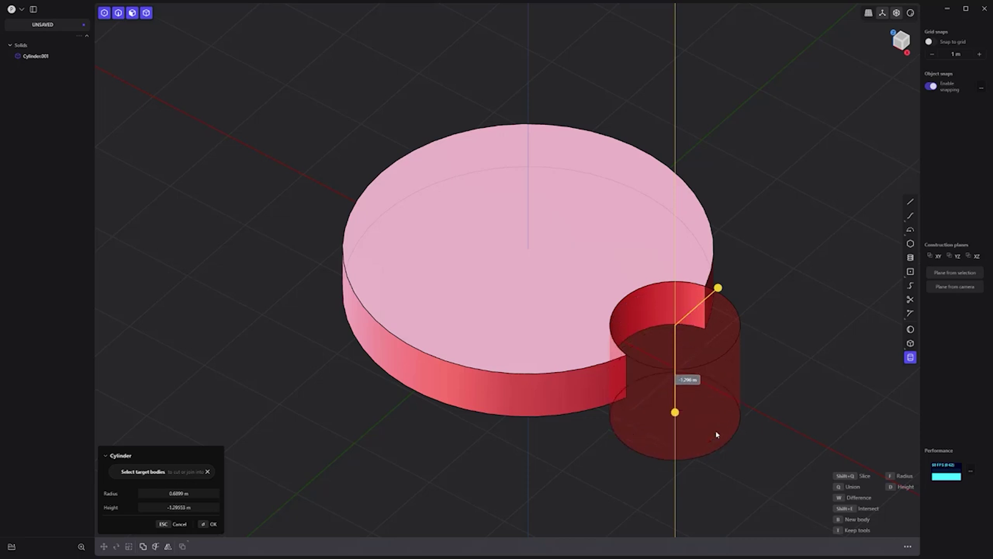
{"action": "key", "text": "b"}
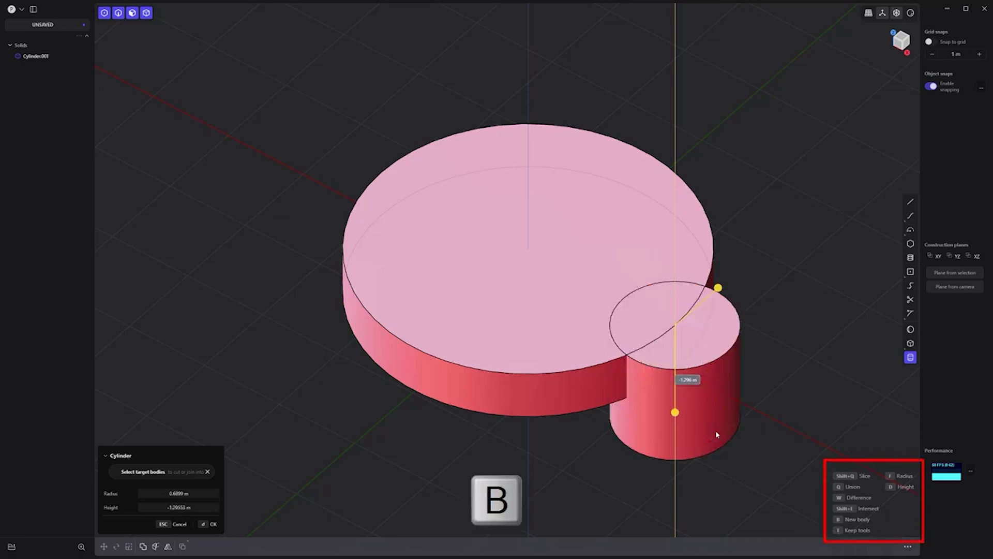
{"action": "left_click", "coordinate": [772, 397]}
{"action": "left_click", "coordinate": [751, 313]}
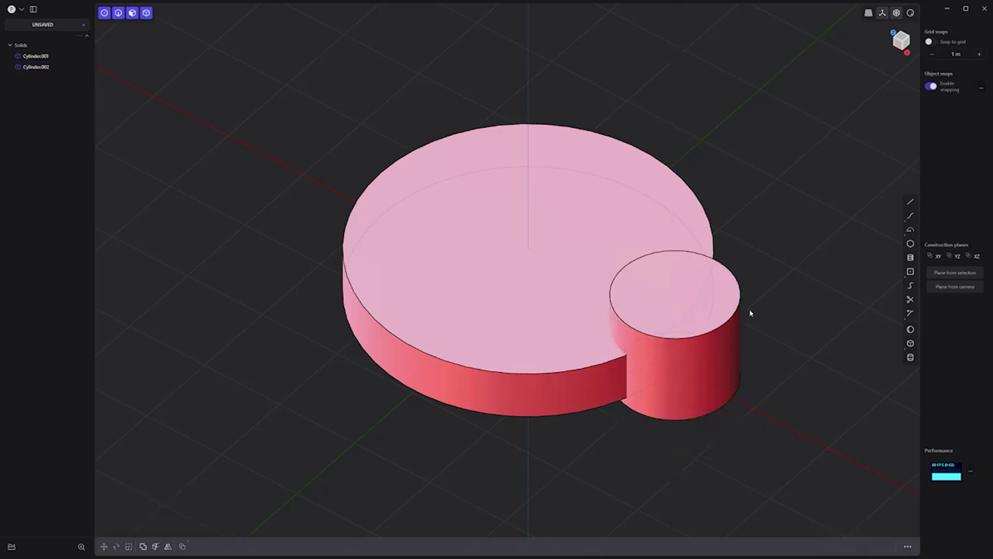
Split the large disc's top face with a knife line from edge to edge and offset one of the halves upward
{"action": "key", "text": "l"}
{"action": "left_click", "coordinate": [575, 369]}
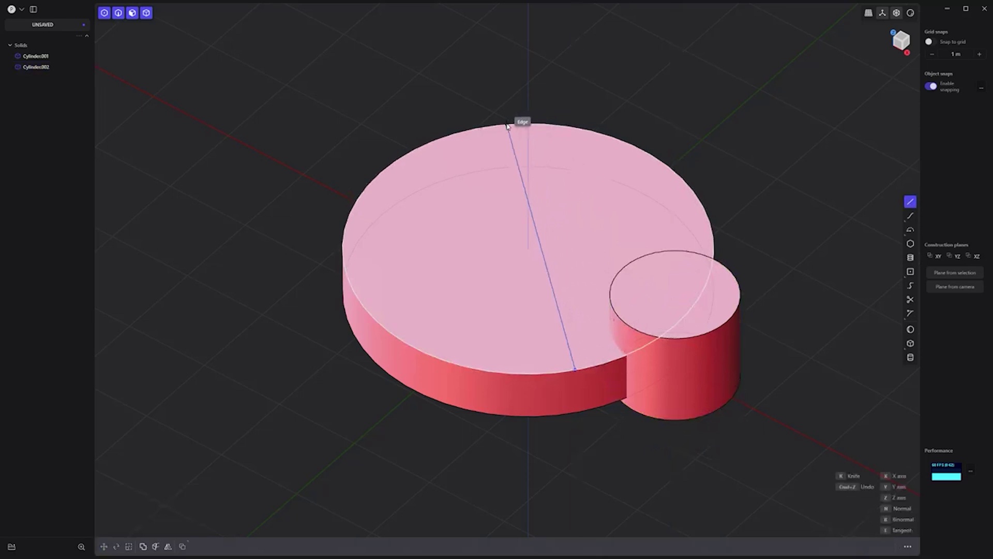
{"action": "key", "text": "k"}
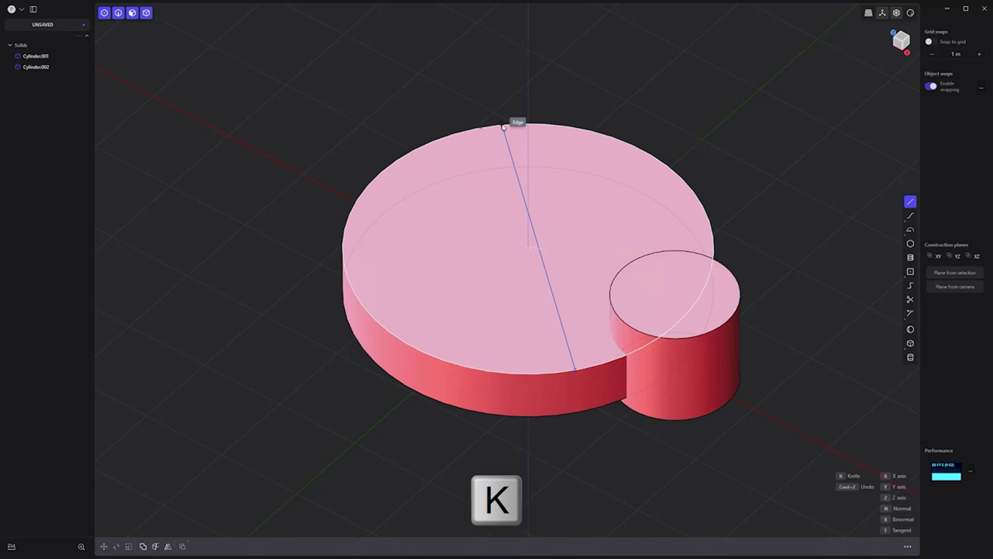
{"action": "left_click", "coordinate": [503, 125]}
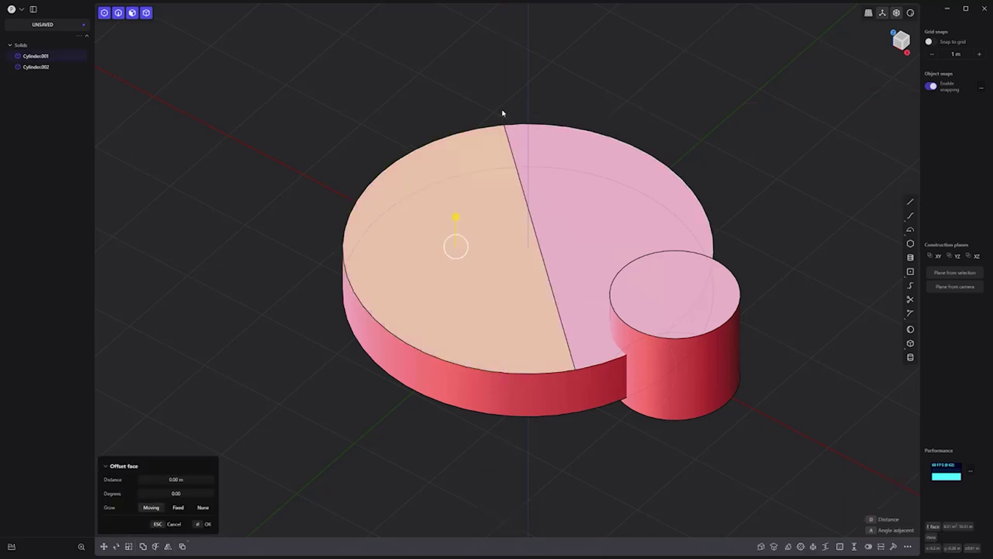
{"action": "left_click_drag", "start_coordinate": [457, 220], "coordinate": [463, 129]}
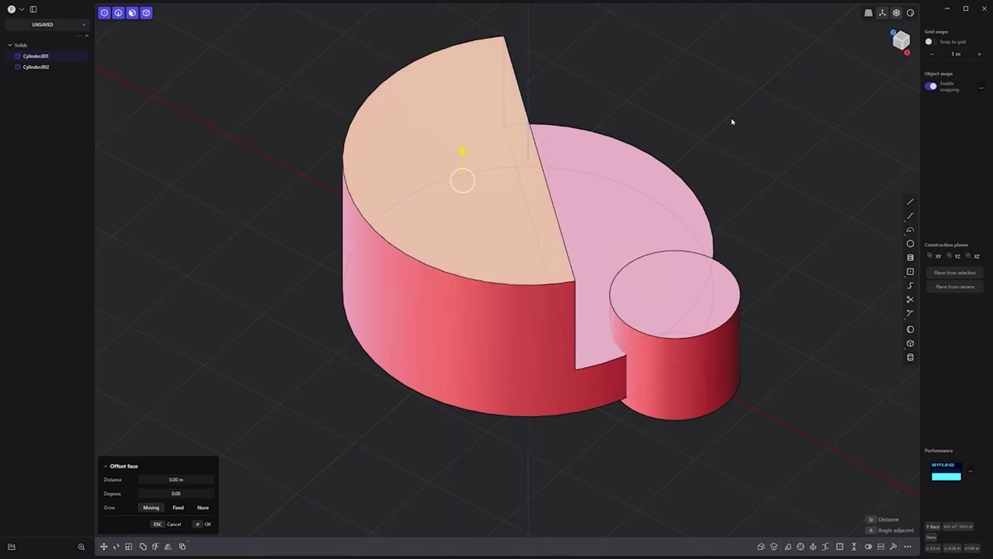
{"action": "key", "text": "Escape"}
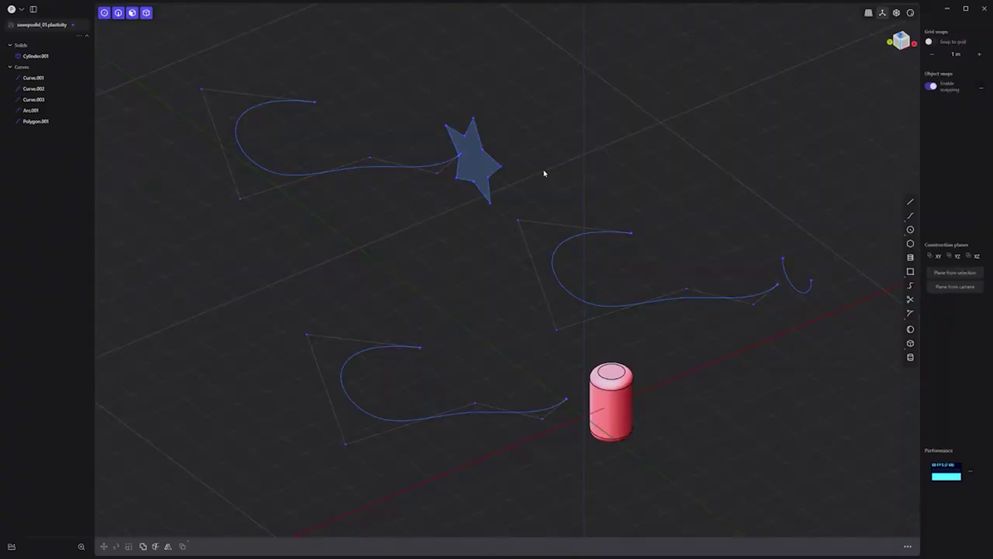
Sweep the star-shaped region along the curve that starts at the star
{"action": "left_click", "coordinate": [473, 171]}
{"action": "key", "text": "x"}
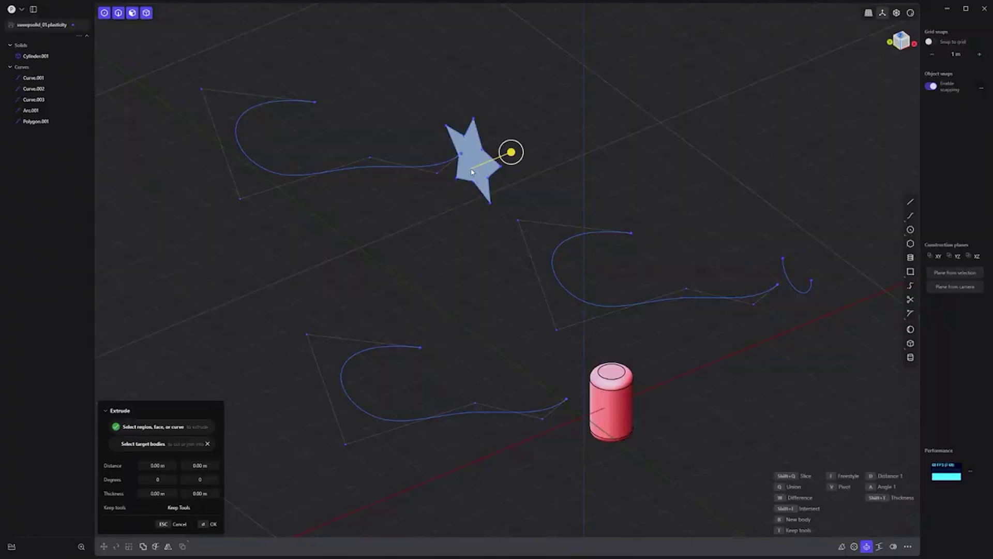
{"action": "left_click", "coordinate": [841, 546]}
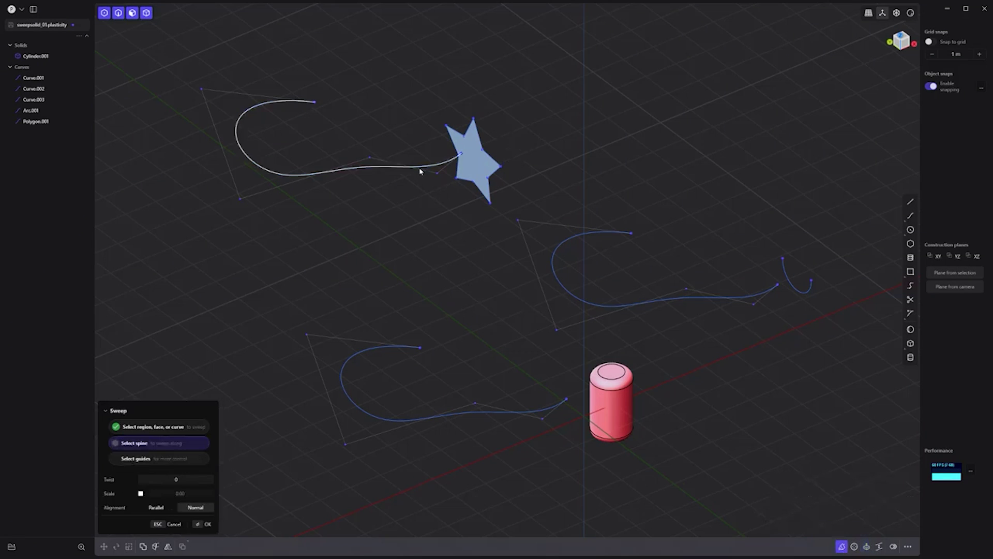
{"action": "left_click", "coordinate": [421, 168]}
{"action": "key", "text": "Return"}
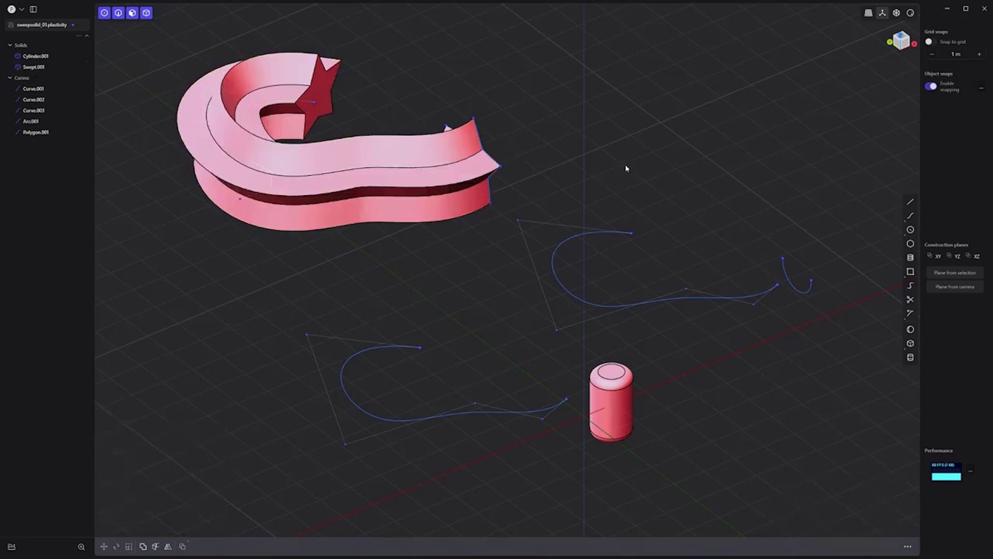
Sweep the small arc along the curve next to it to form a curved sheet
{"action": "left_click", "coordinate": [805, 295]}
{"action": "left_click", "coordinate": [734, 546]}
{"action": "left_click", "coordinate": [734, 299]}
{"action": "key", "text": "Return"}
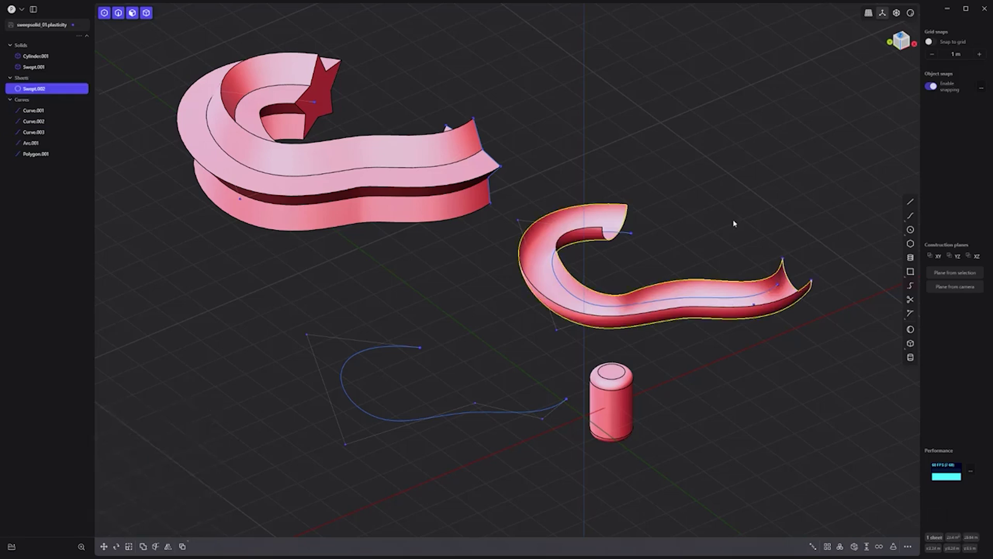
{"action": "key", "text": "Escape"}
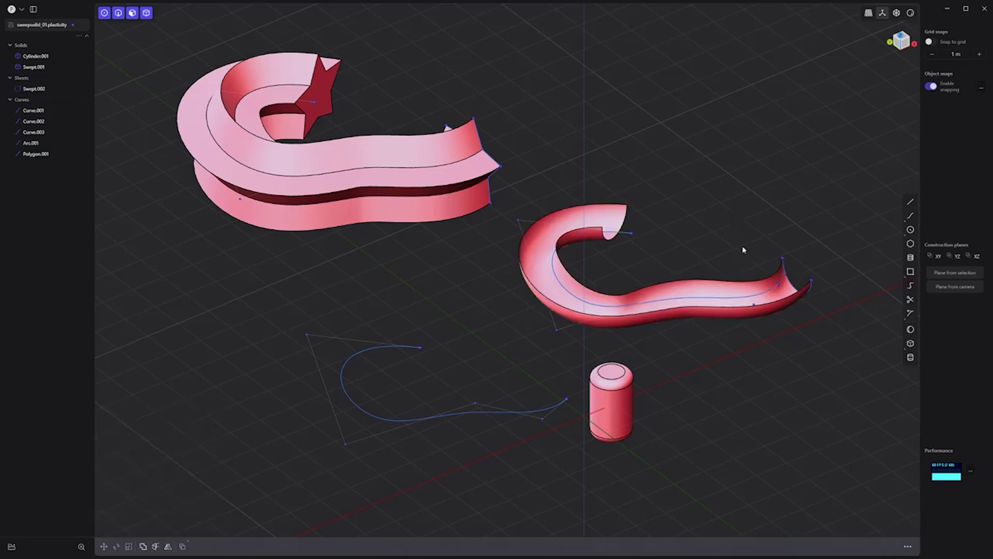
Sweep the rounded cylinder as a solid along the remaining curve, using the centre of its top face as the reference
{"action": "type", "text": "fsw"}
{"action": "left_click", "coordinate": [591, 402]}
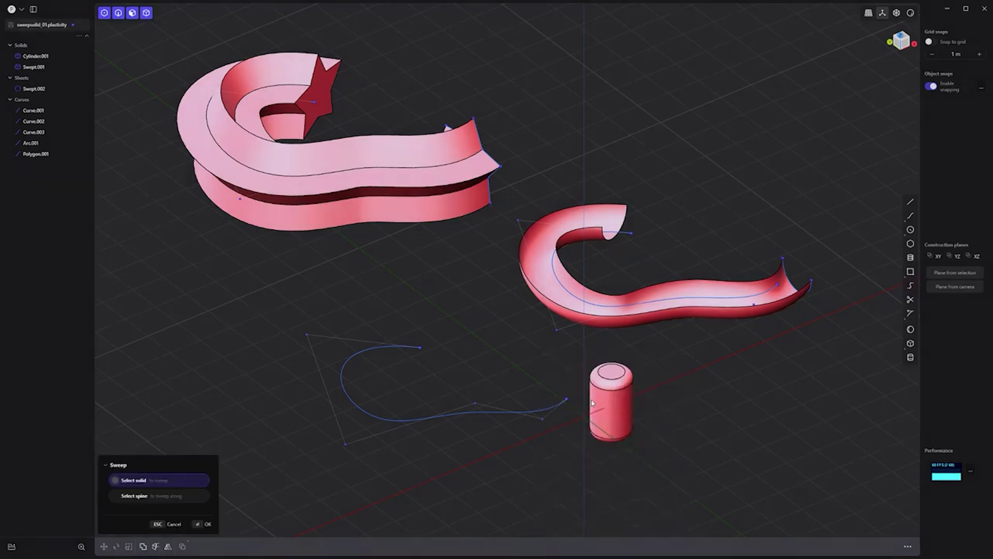
{"action": "left_click", "coordinate": [593, 401]}
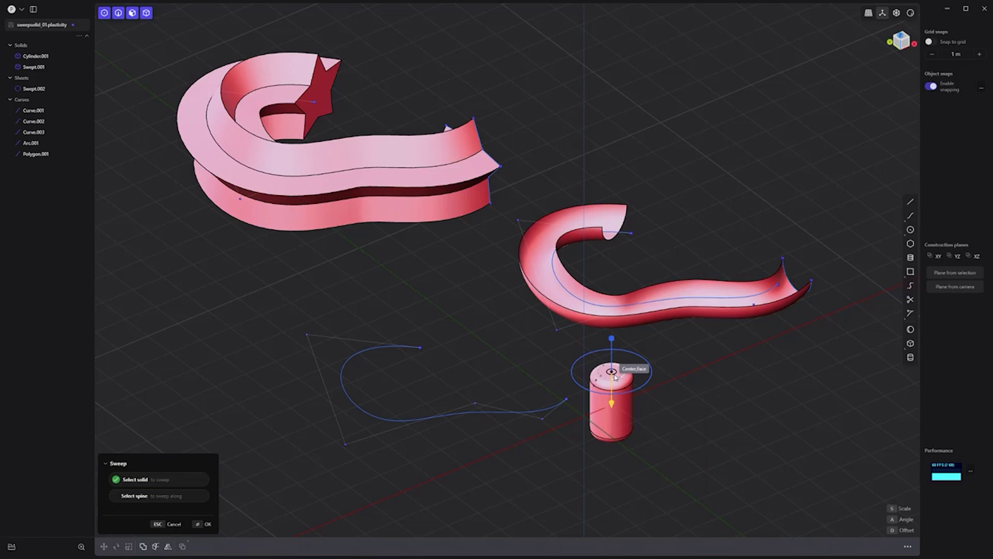
{"action": "left_click", "coordinate": [615, 376]}
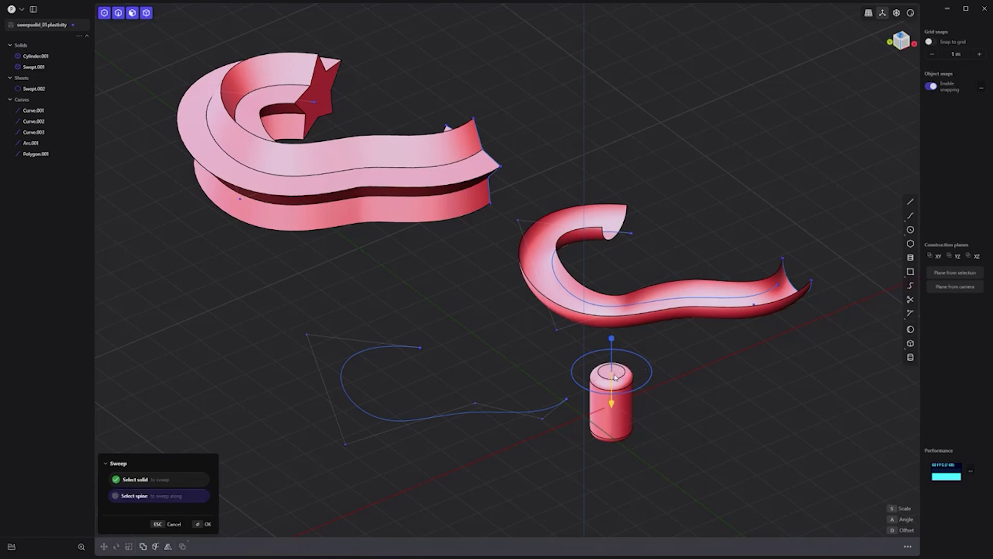
{"action": "left_click", "coordinate": [541, 412]}
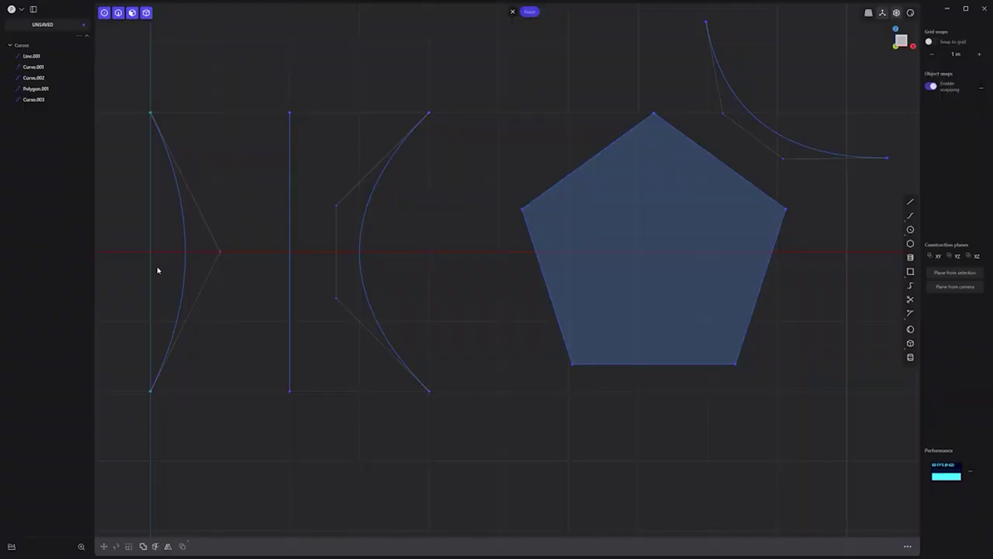
Freestyle-scale the left arc horizontally from its chord's midpoint until its bulge reaches the vertical line
{"action": "left_click", "coordinate": [185, 260]}
{"action": "key", "text": "s"}
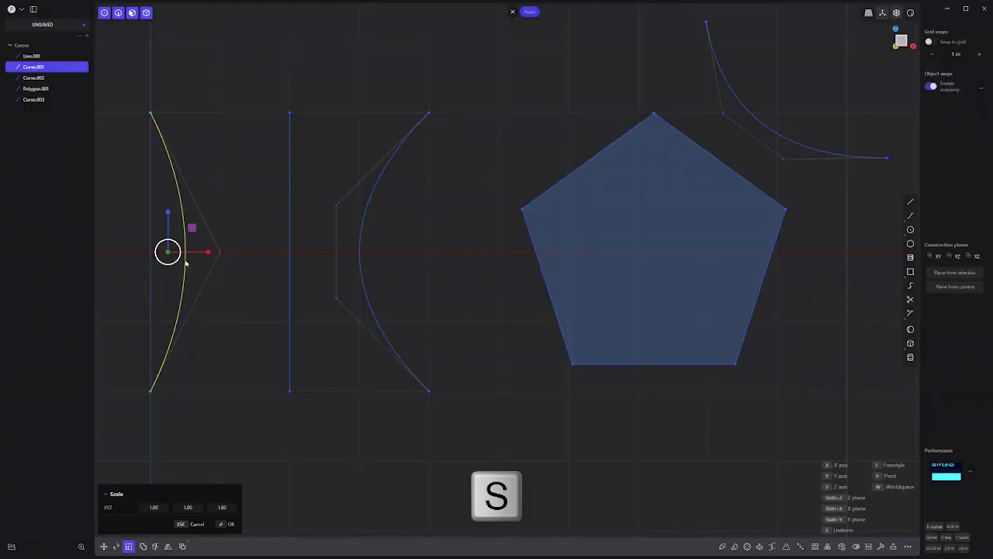
{"action": "key", "text": "f"}
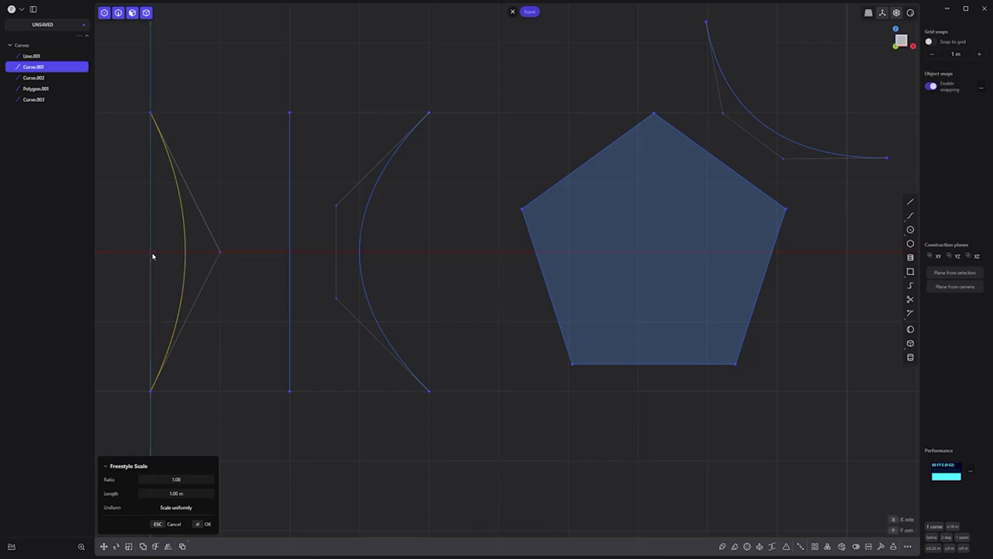
{"action": "left_click", "coordinate": [183, 254]}
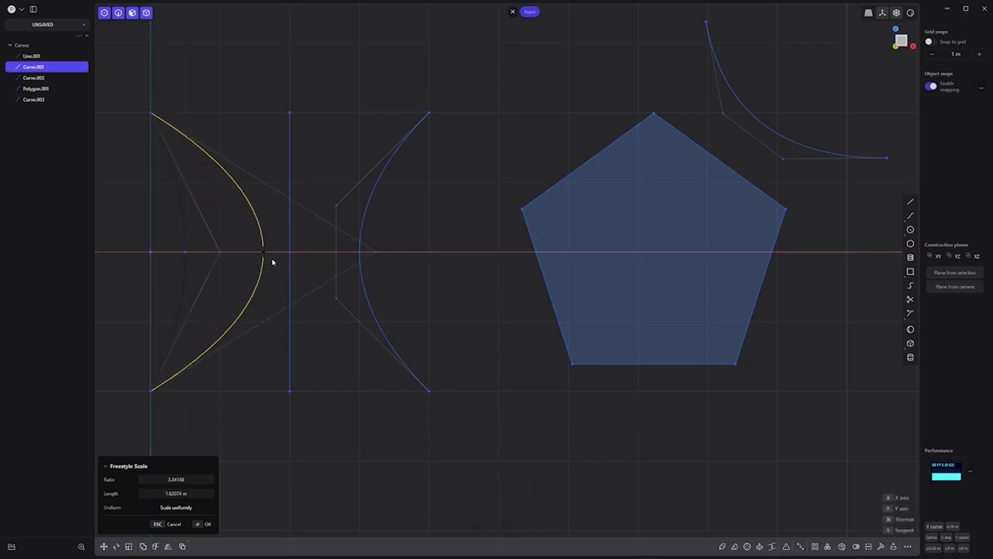
{"action": "left_click", "coordinate": [328, 368]}
Freestyle-scale the curve above the pentagon so that its bulge meets the pentagon's upper-right edge
{"action": "left_click", "coordinate": [767, 131]}
{"action": "key", "text": "s"}
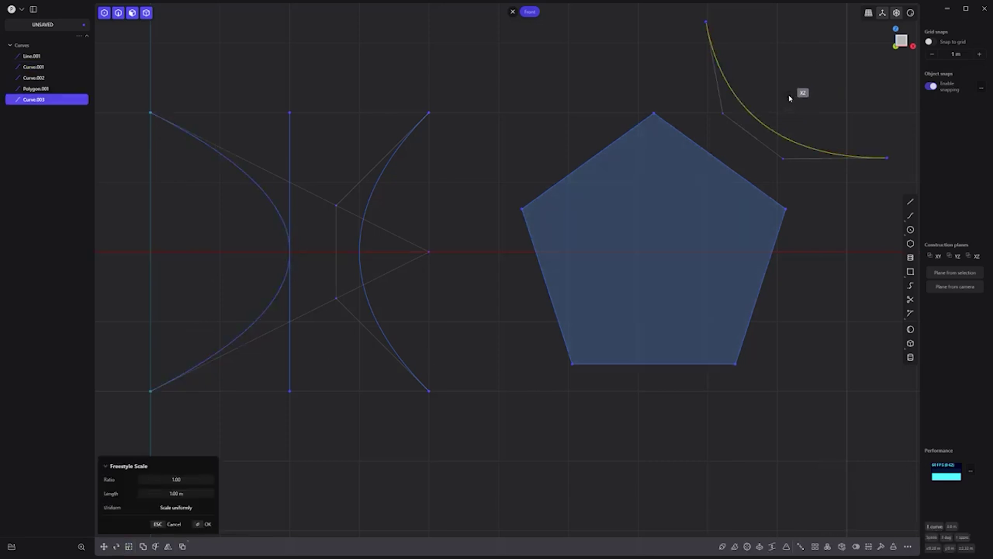
{"action": "left_click", "coordinate": [731, 160]}
Freestyle-scale the arc beside the vertical line from its chord's midpoint until its bulge reaches that line
{"action": "left_click", "coordinate": [359, 254]}
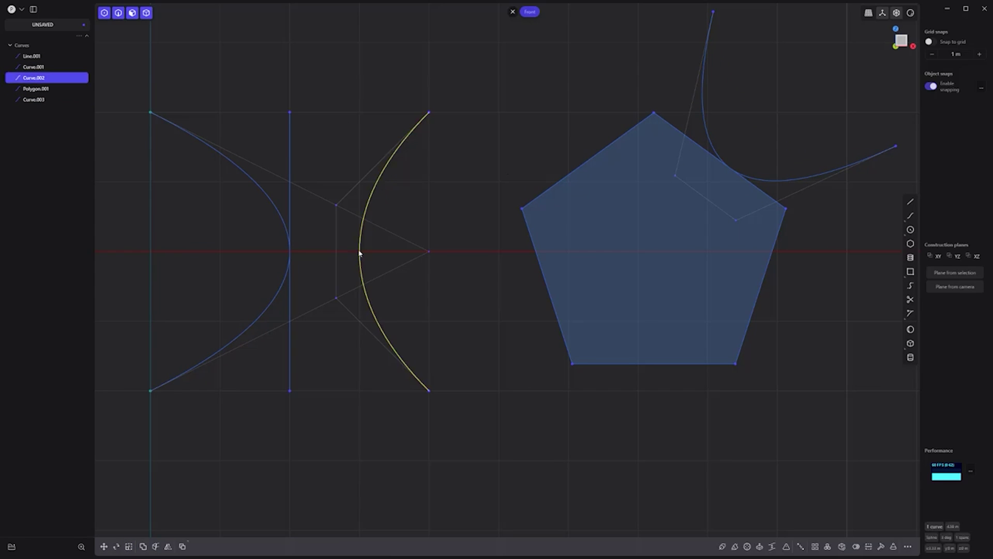
{"action": "key", "text": "s"}
{"action": "key", "text": "s"}
{"action": "left_click", "coordinate": [429, 251]}
{"action": "left_click", "coordinate": [360, 251]}
{"action": "left_click", "coordinate": [289, 252]}
{"action": "left_click", "coordinate": [462, 313]}
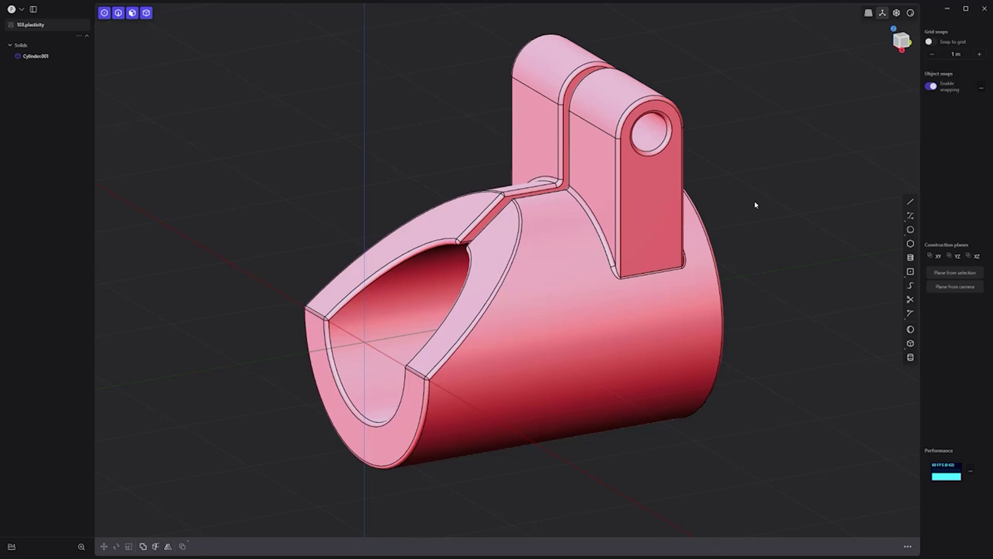
Start a new scene and set it to a top view framed on the cube with the pink shading
{"action": "key", "text": "ctrl+n"}
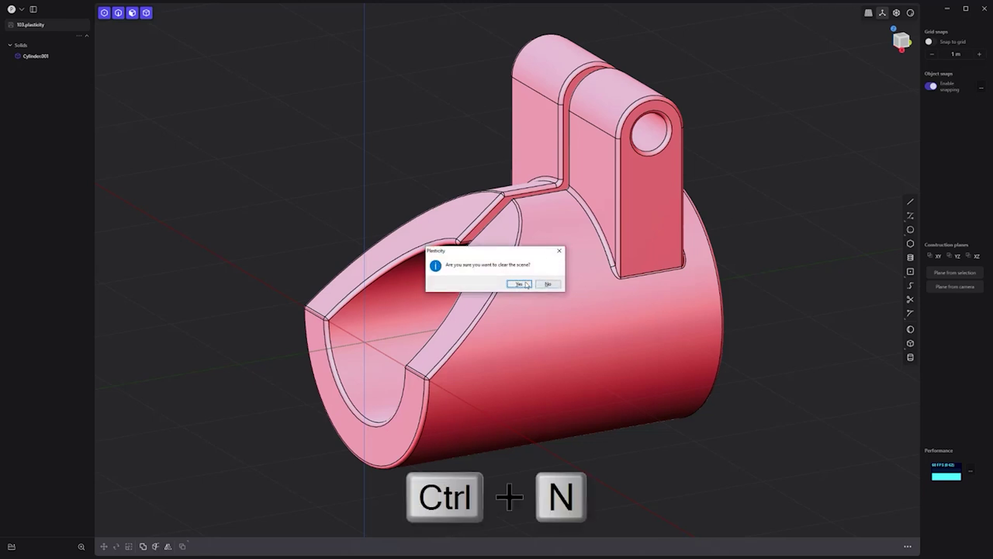
{"action": "left_click", "coordinate": [520, 284]}
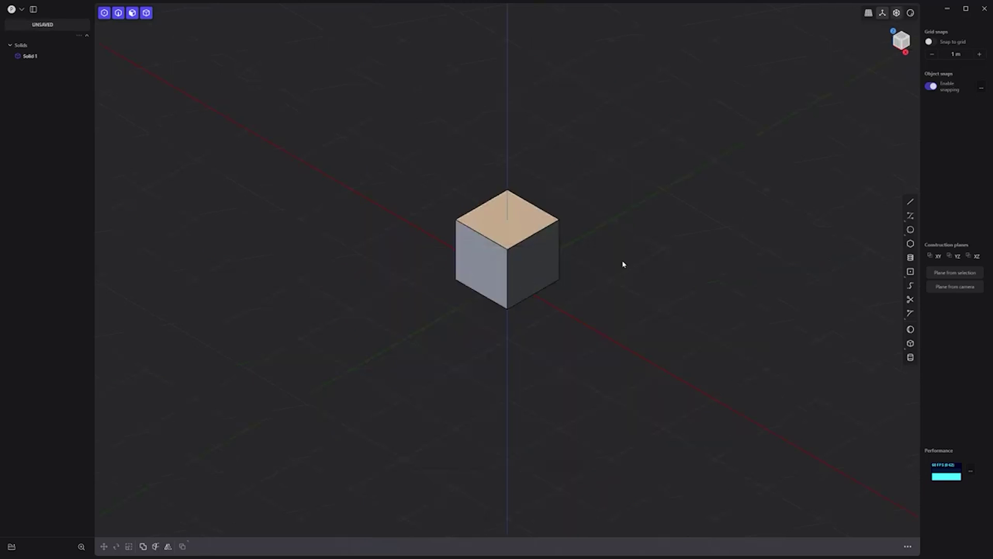
{"action": "key", "text": "KP_7"}
{"action": "key", "text": "slash"}
{"action": "left_click", "coordinate": [910, 14]}
{"action": "left_click", "coordinate": [911, 146]}
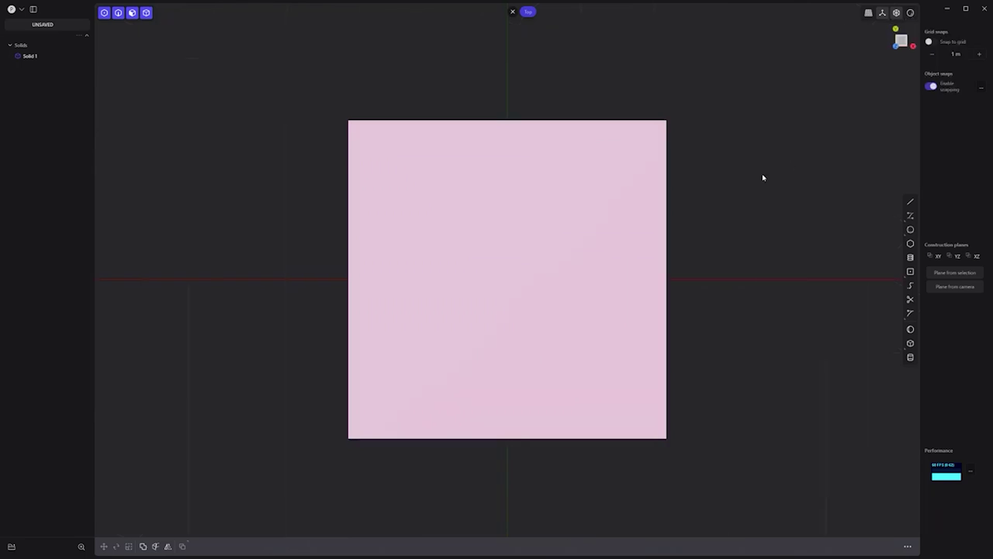
Save the current scene as the startup scene
{"action": "left_click", "coordinate": [18, 9]}
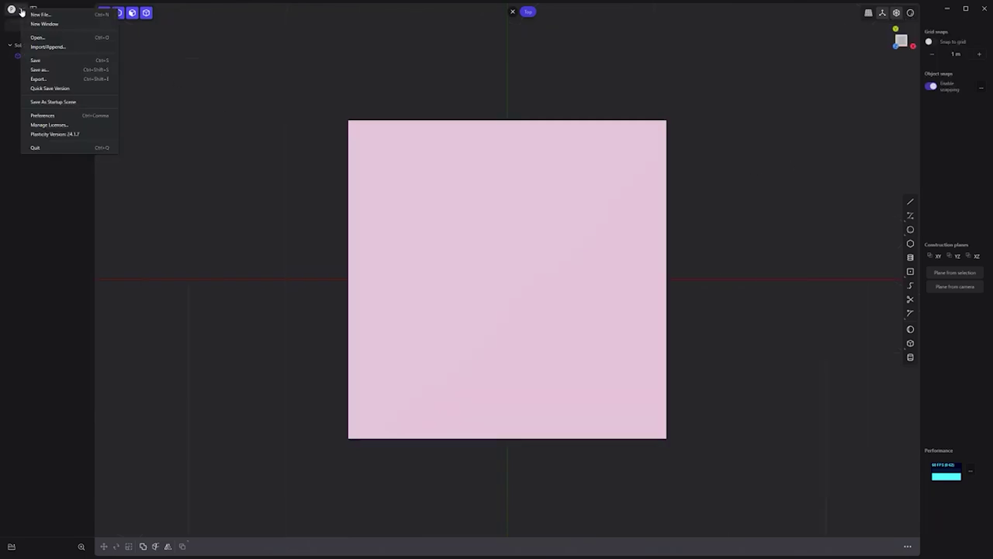
{"action": "left_click", "coordinate": [83, 103]}
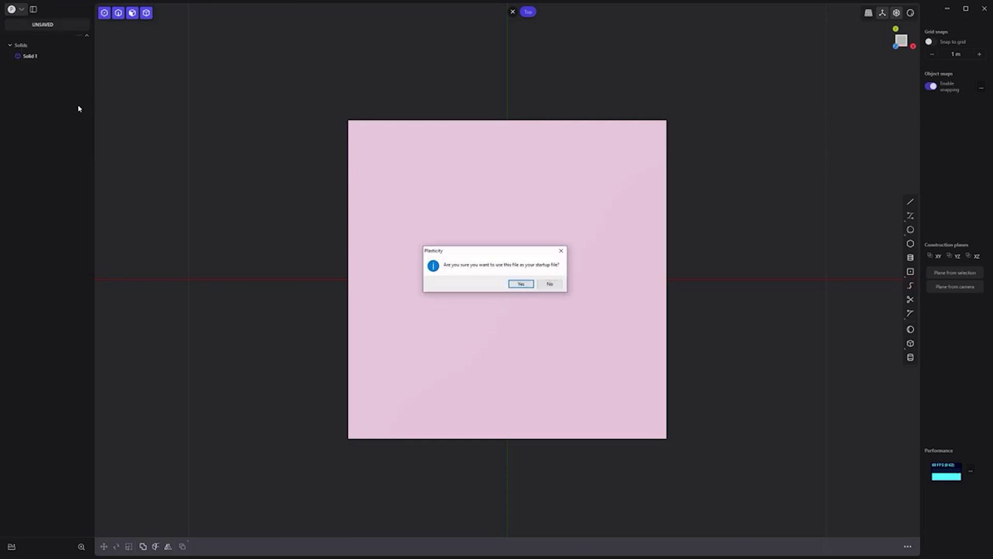
{"action": "left_click", "coordinate": [520, 284]}
Delete the cube and start a new scene from the saved startup file
{"action": "key", "text": "KP_0"}
{"action": "left_click", "coordinate": [488, 262]}
{"action": "key", "text": "Delete"}
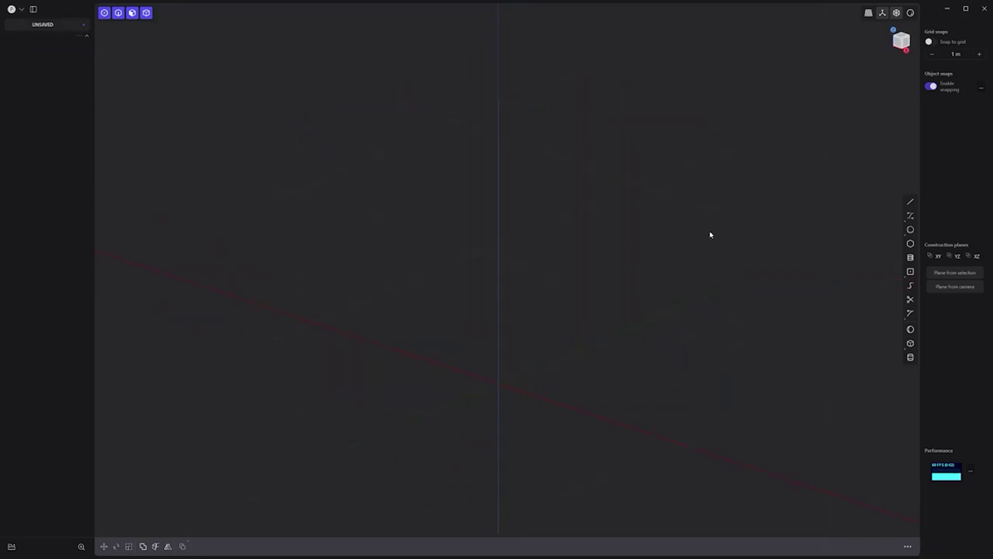
{"action": "key", "text": "ctrl+n"}
{"action": "left_click", "coordinate": [520, 286]}
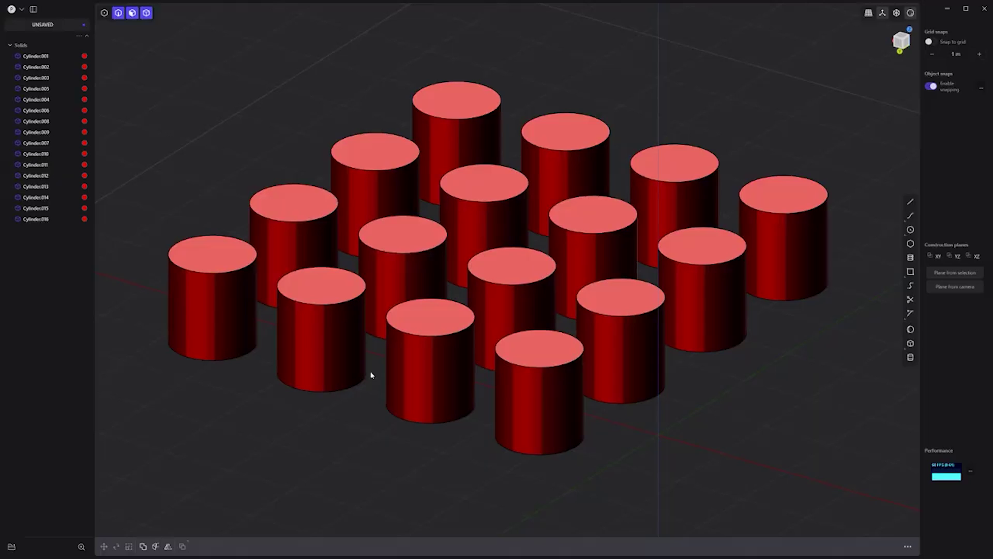
Remove the red material from the eight cylinders along both diagonals of the grid
{"action": "left_click", "coordinate": [445, 97]}
{"action": "left_click", "coordinate": [483, 210]}
{"action": "left_click", "coordinate": [510, 269]}
{"action": "left_click", "coordinate": [533, 346]}
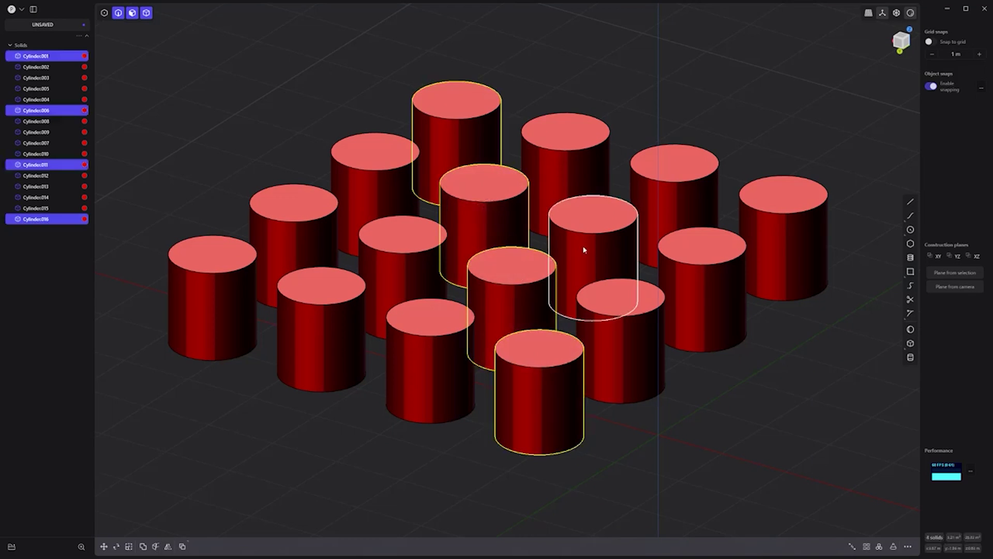
{"action": "left_click", "coordinate": [585, 250]}
{"action": "left_click", "coordinate": [754, 195]}
{"action": "left_click", "coordinate": [401, 257]}
{"action": "left_click", "coordinate": [188, 268]}
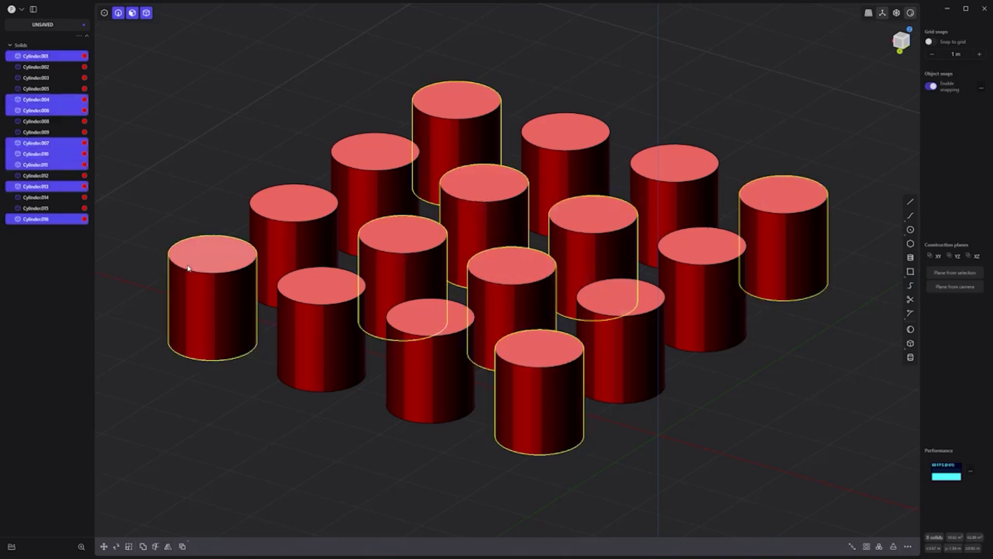
{"action": "key", "text": "alt+m"}
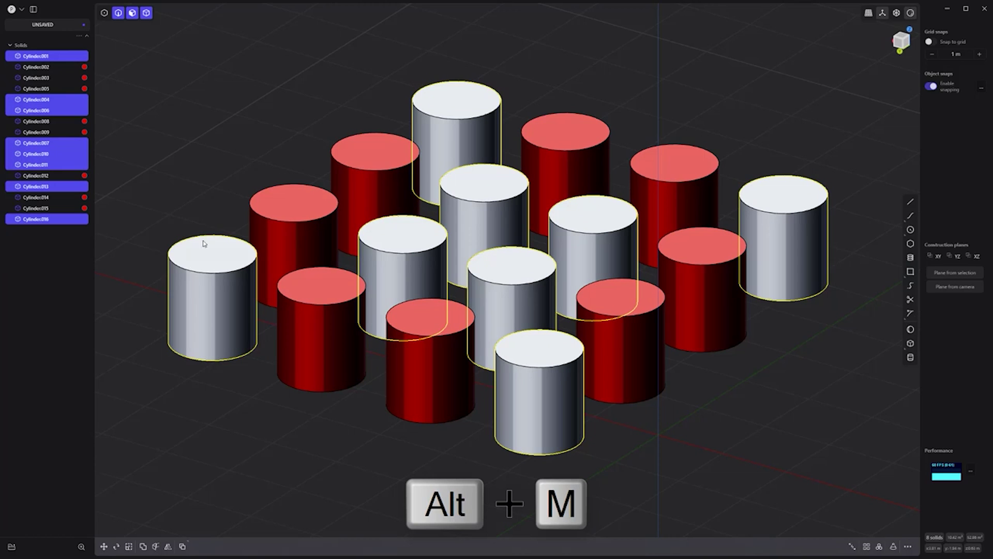
{"action": "left_click", "coordinate": [204, 189]}
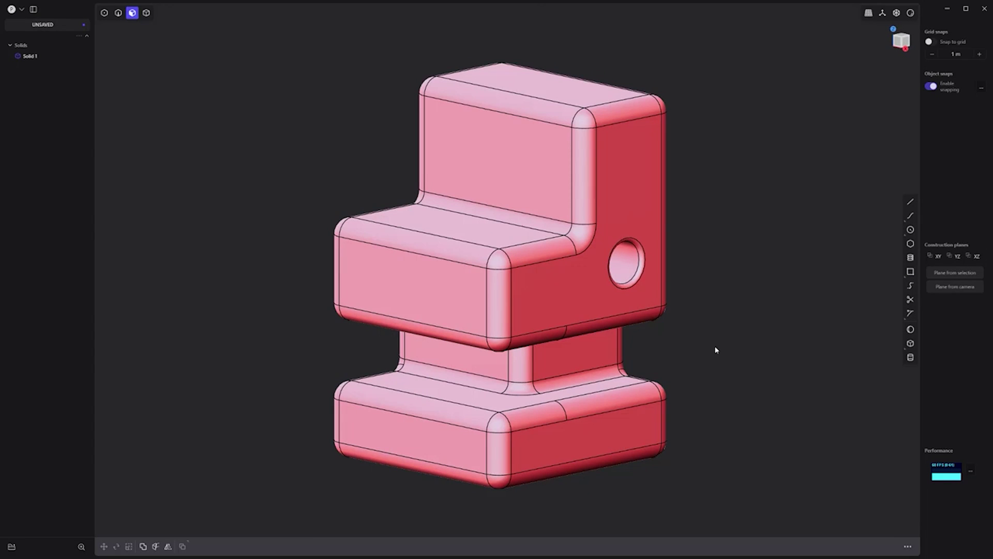
Select the side faces and their fillets from a front view, and adjust the fillet size with Refillet Face
{"action": "key", "text": "KP_1"}
{"action": "left_click_drag", "start_coordinate": [643, 43], "coordinate": [718, 463]}
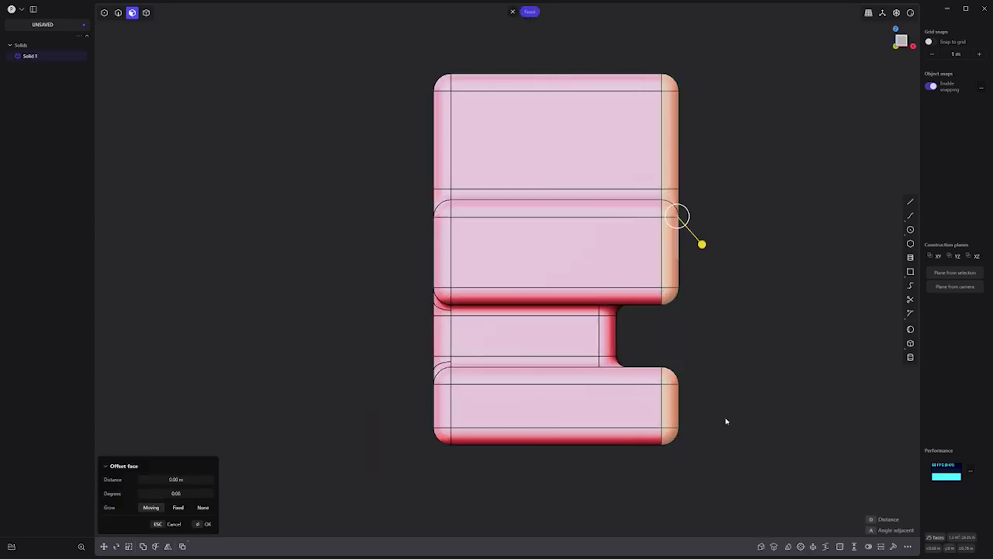
{"action": "middle_click_drag", "start_coordinate": [726, 421], "coordinate": [667, 350]}
{"action": "type", "text": "f"}
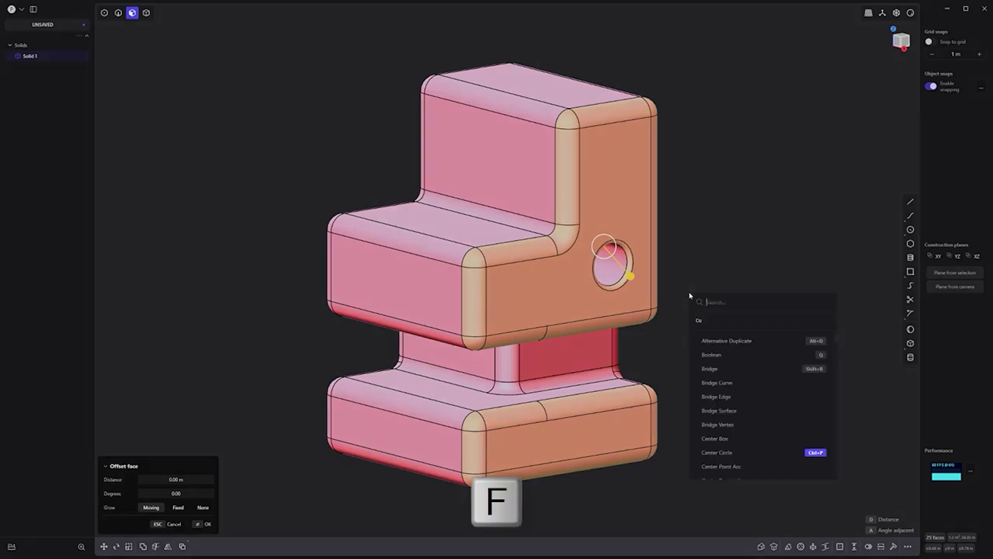
{"action": "type", "text": "ref"}
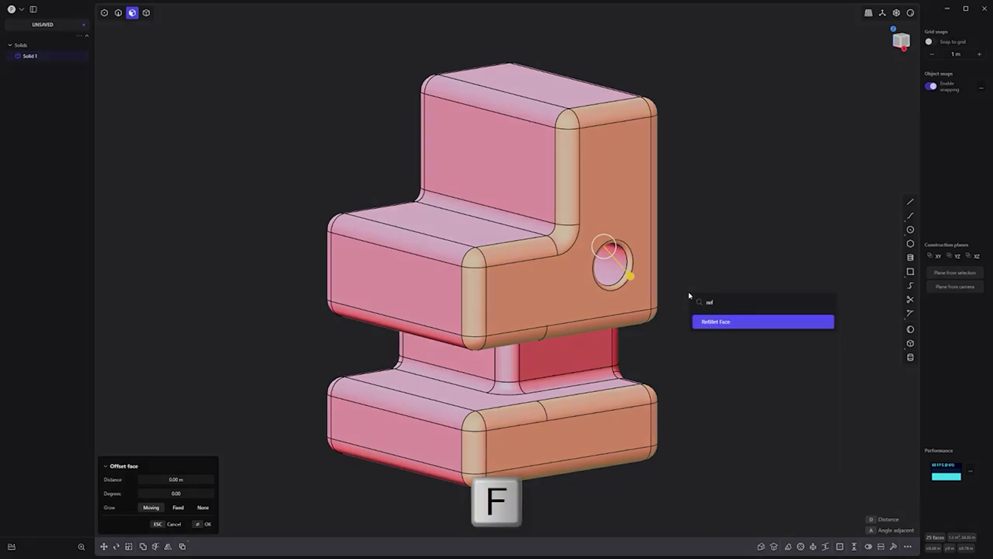
{"action": "left_click", "coordinate": [723, 324]}
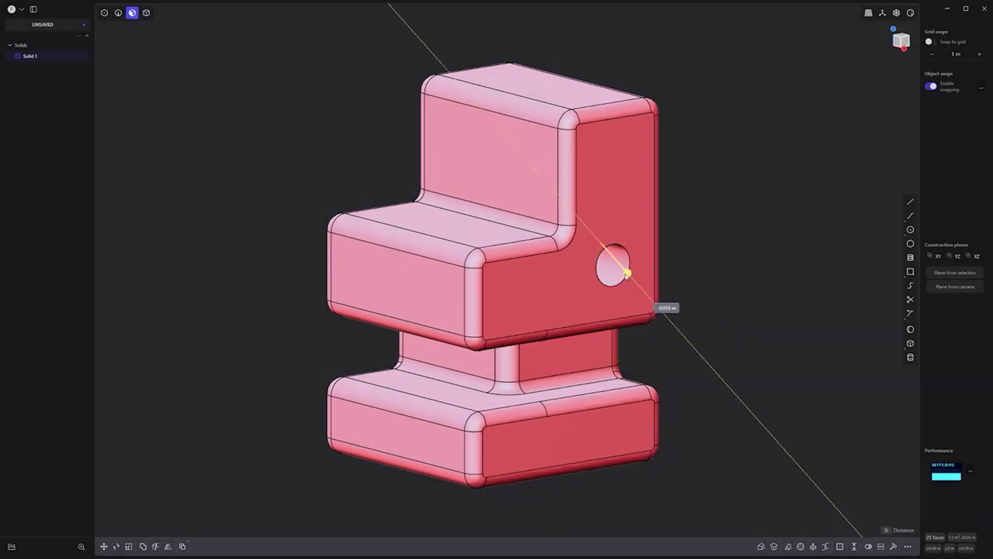
{"action": "mouse_move", "coordinate": [625, 275]}
{"action": "left_mouse_down"}
{"action": "mouse_move", "coordinate": [619, 267]}
{"action": "mouse_move", "coordinate": [627, 295]}
{"action": "left_mouse_up"}
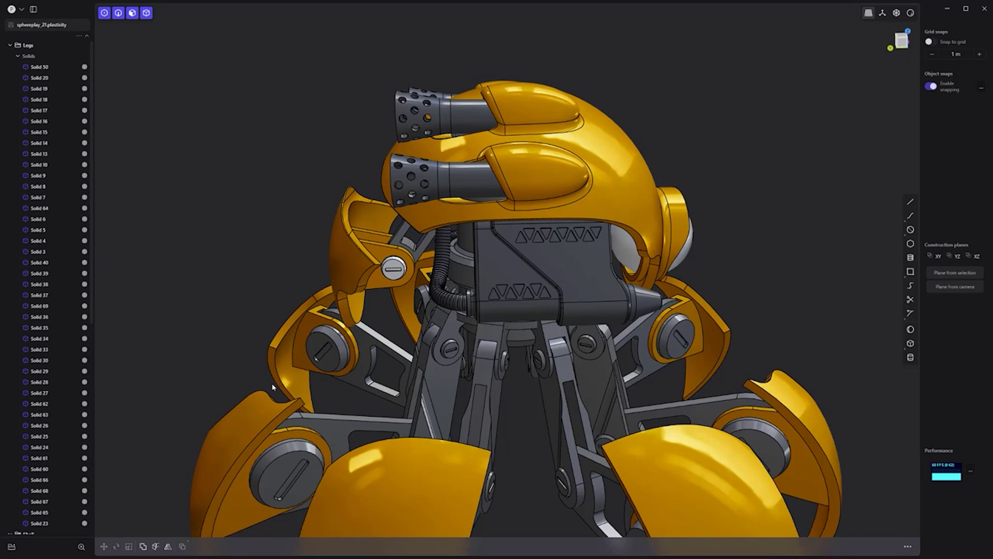
Select the ribbed hose beside the robot's body and focus on it
{"action": "left_click", "coordinate": [443, 243]}
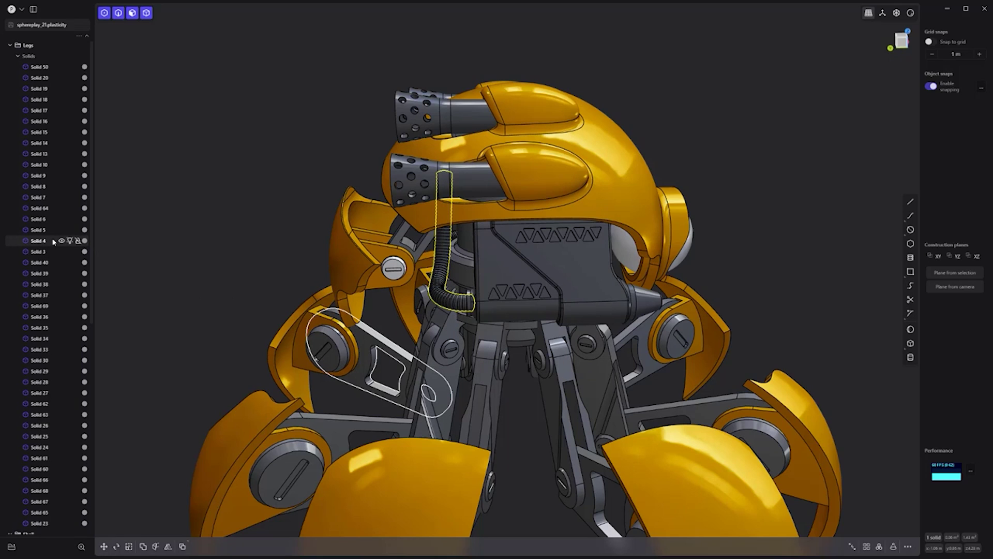
{"action": "key", "text": "slash"}
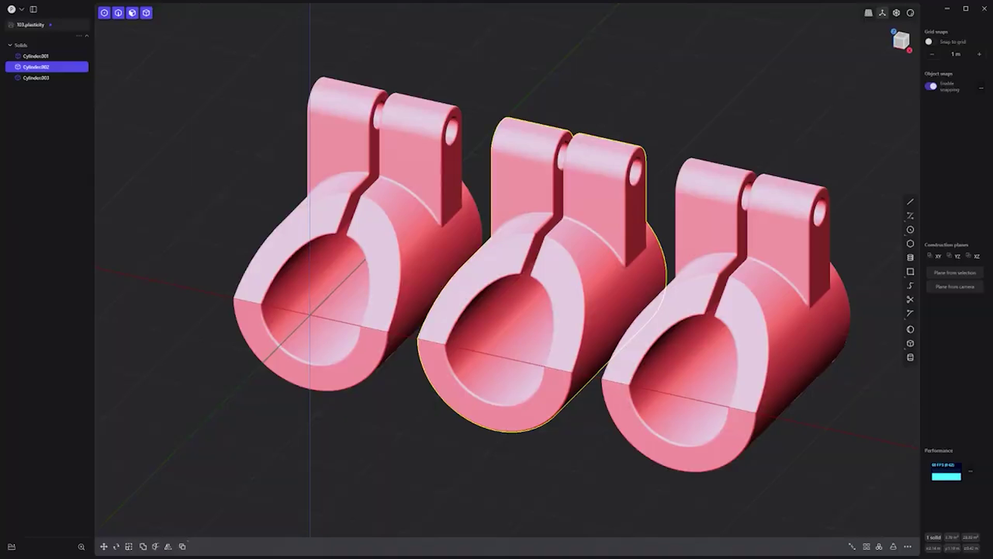
Open a new window, paste the middle clamp solid into it, and focus on the pasted part
{"action": "left_click", "coordinate": [21, 8]}
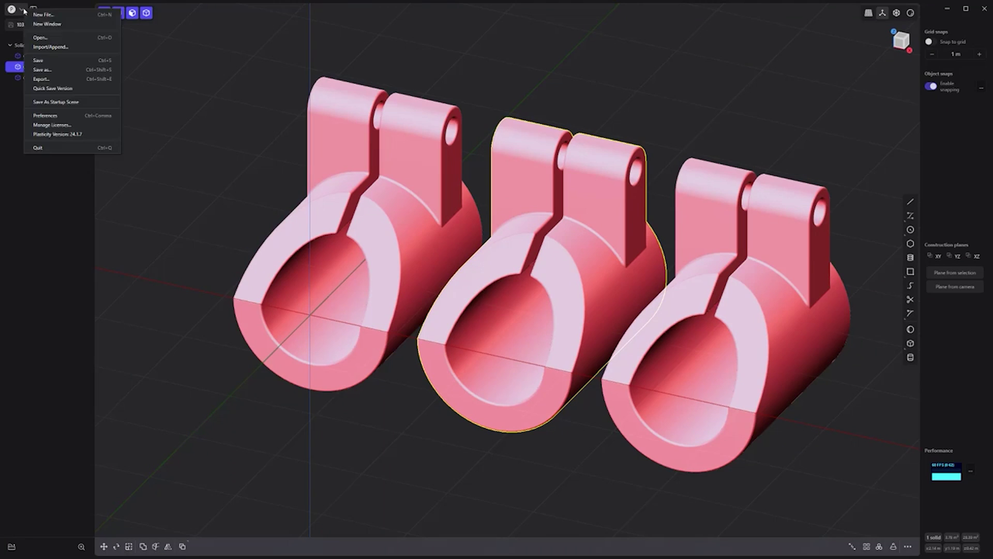
{"action": "left_click", "coordinate": [46, 24]}
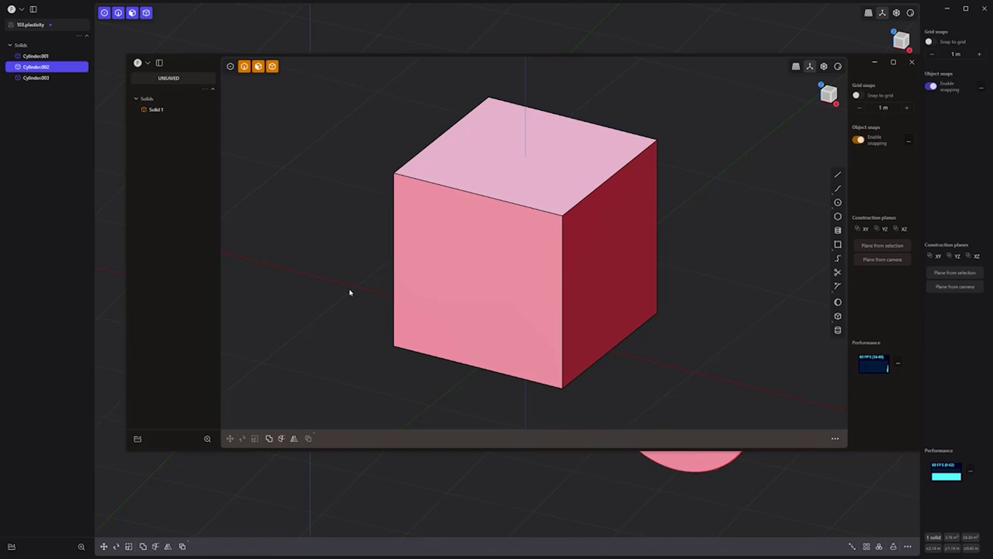
{"action": "key", "text": "ctrl+v"}
{"action": "key", "text": "slash"}
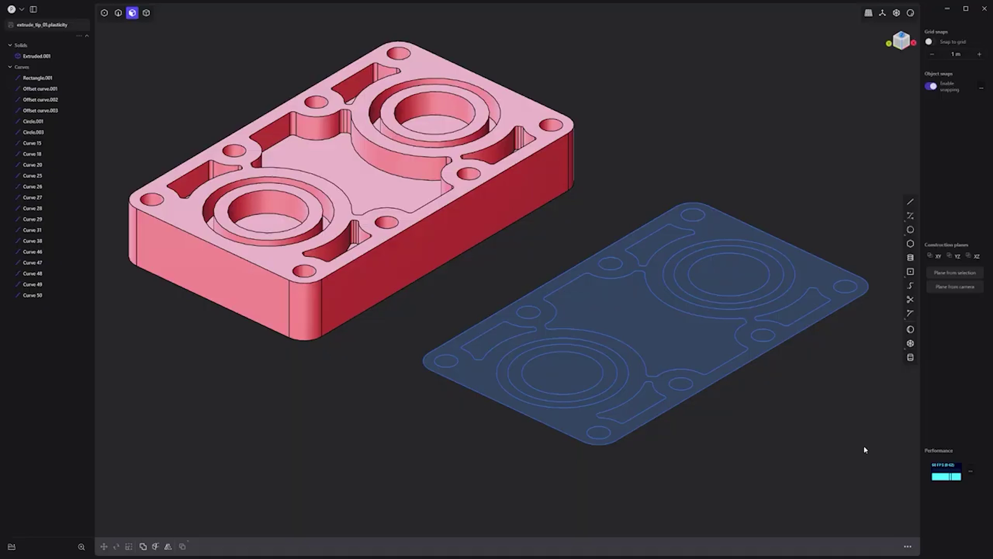
Extrude all regions of the flat plate profile downward to form a solid base
{"action": "mouse_move", "coordinate": [879, 454]}
{"action": "left_mouse_down"}
{"action": "mouse_move", "coordinate": [652, 144]}
{"action": "mouse_move", "coordinate": [610, 144]}
{"action": "left_mouse_up"}
{"action": "key", "text": "e"}
{"action": "left_click_drag", "start_coordinate": [664, 479], "coordinate": [437, 297]}
{"action": "left_click_drag", "start_coordinate": [528, 275], "coordinate": [528, 315]}
{"action": "key", "text": "Return"}
Extrude the outer frame and both circular ring regions upward from the base, and hide the profile curves
{"action": "left_click", "coordinate": [809, 415]}
{"action": "left_click", "coordinate": [477, 376]}
{"action": "key", "text": "e"}
{"action": "left_click", "coordinate": [517, 359]}
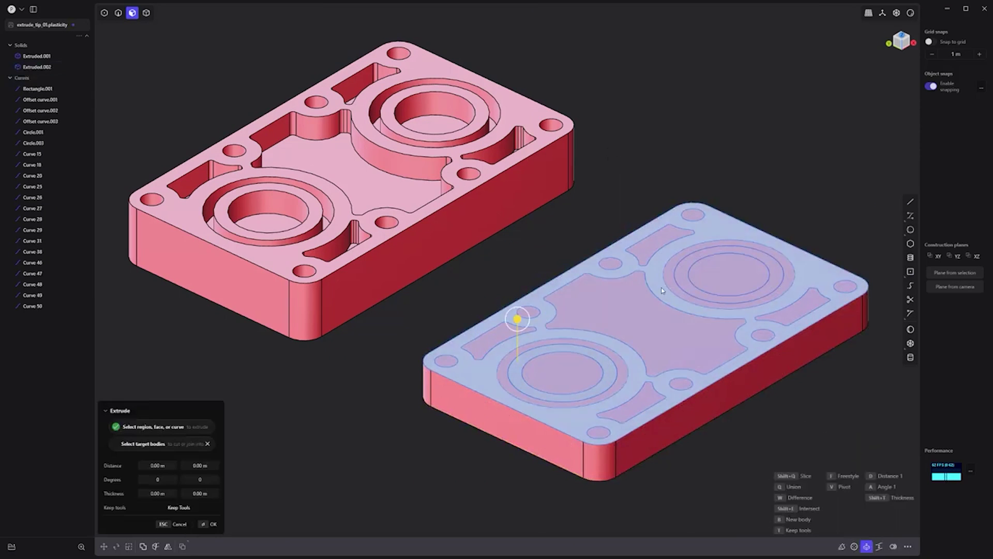
{"action": "left_click_drag", "start_coordinate": [683, 234], "coordinate": [683, 269]}
{"action": "key", "text": "Return"}
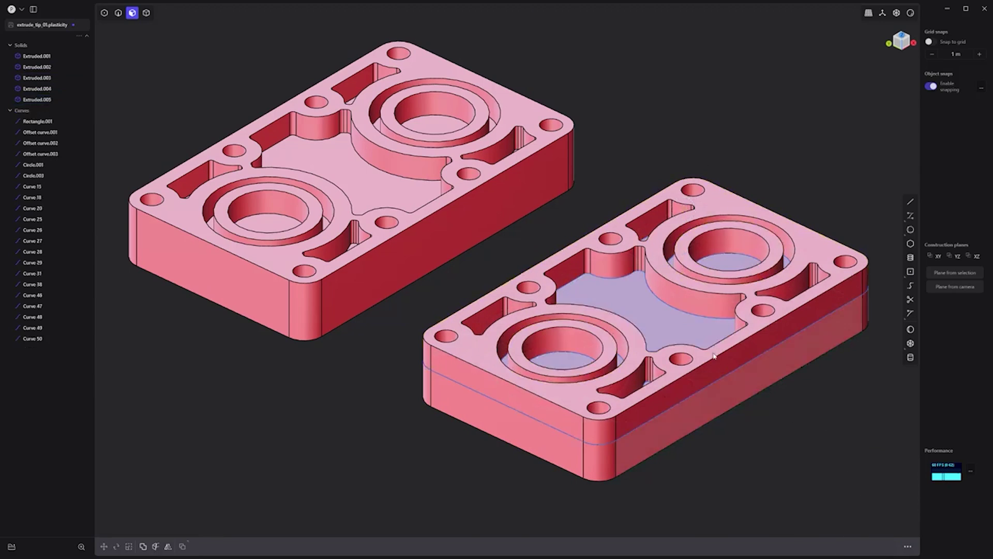
{"action": "key", "text": "h"}
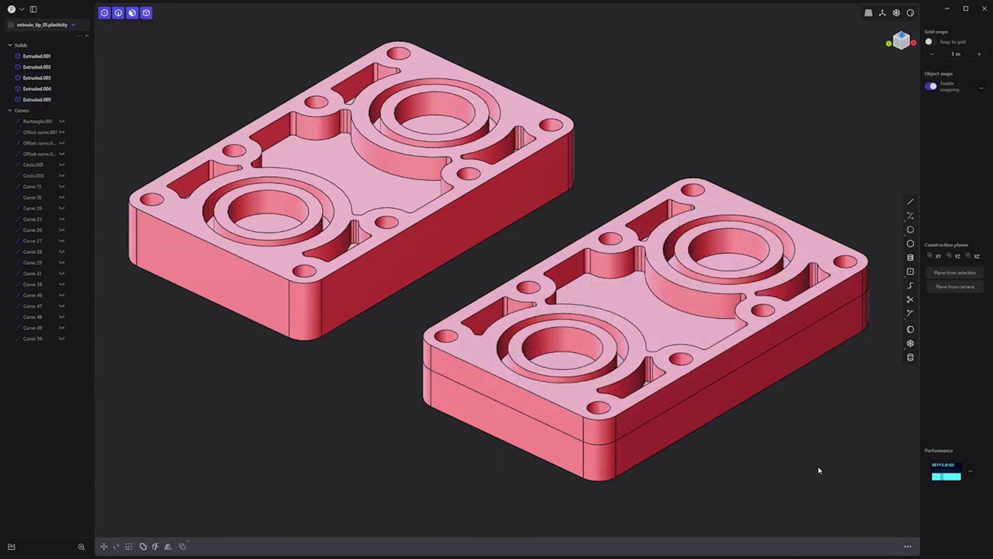
Union the base, the outer frame and the two rings into one solid with Boolean
{"action": "left_click", "coordinate": [724, 398]}
{"action": "left_click", "coordinate": [691, 386], "text": "shift"}
{"action": "left_click", "coordinate": [610, 353], "text": "shift"}
{"action": "left_click", "coordinate": [694, 265], "text": "shift"}
{"action": "key", "text": "q"}
{"action": "key", "text": "q"}
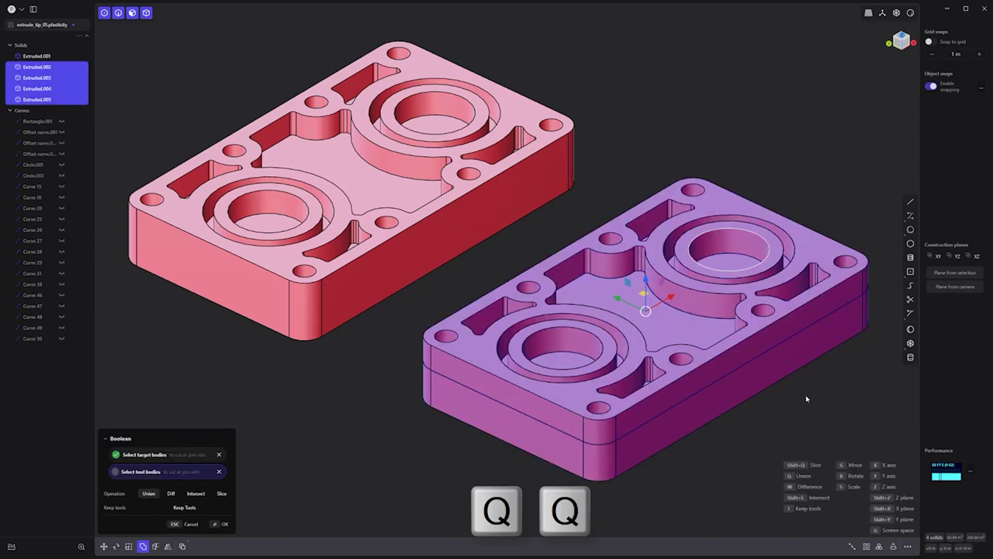
{"action": "key", "text": "Return"}
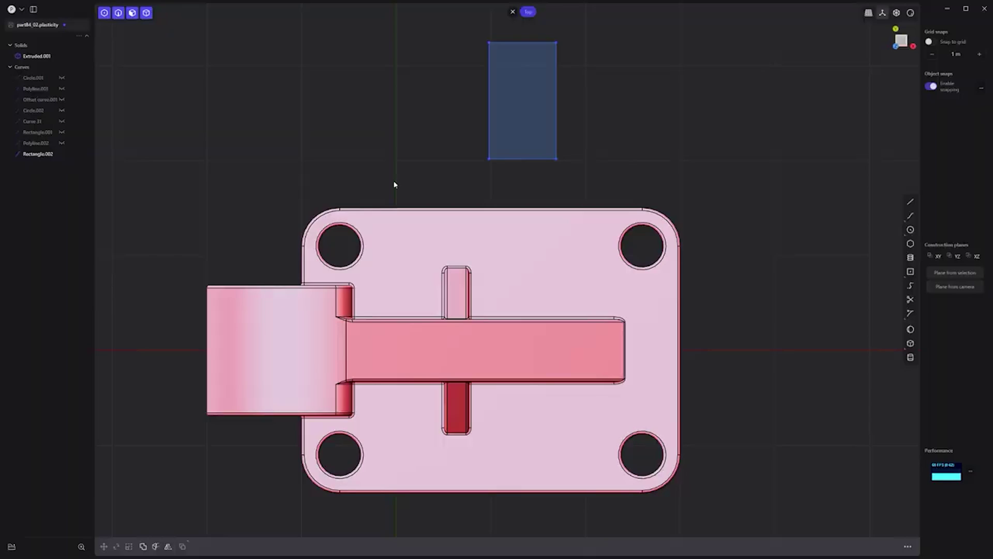
Cut the plate's top face with a vertical line snapped in line with the right edge of the blue rectangle
{"action": "left_click", "coordinate": [546, 263]}
{"action": "left_click", "coordinate": [537, 259]}
{"action": "key", "text": "ctrl+r"}
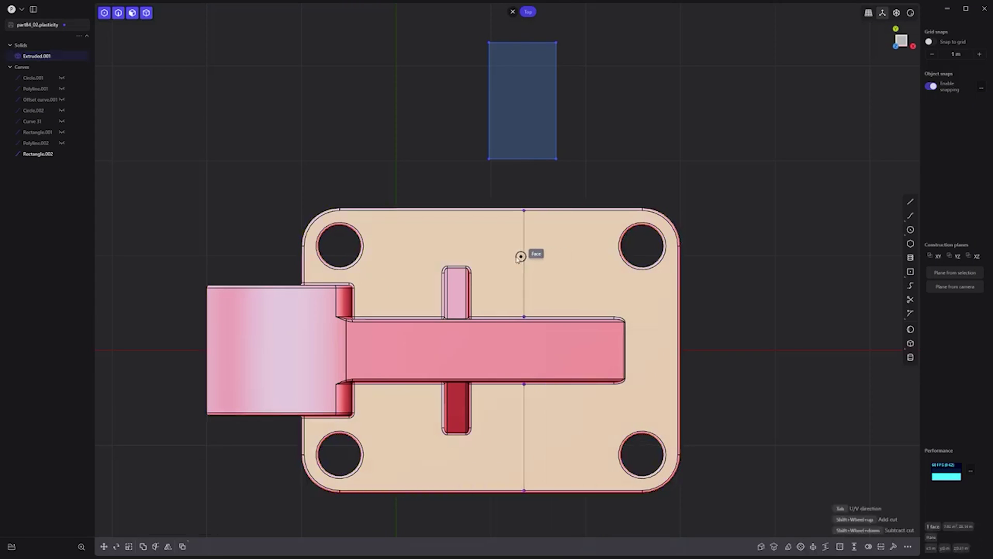
{"action": "key", "text": "shift"}
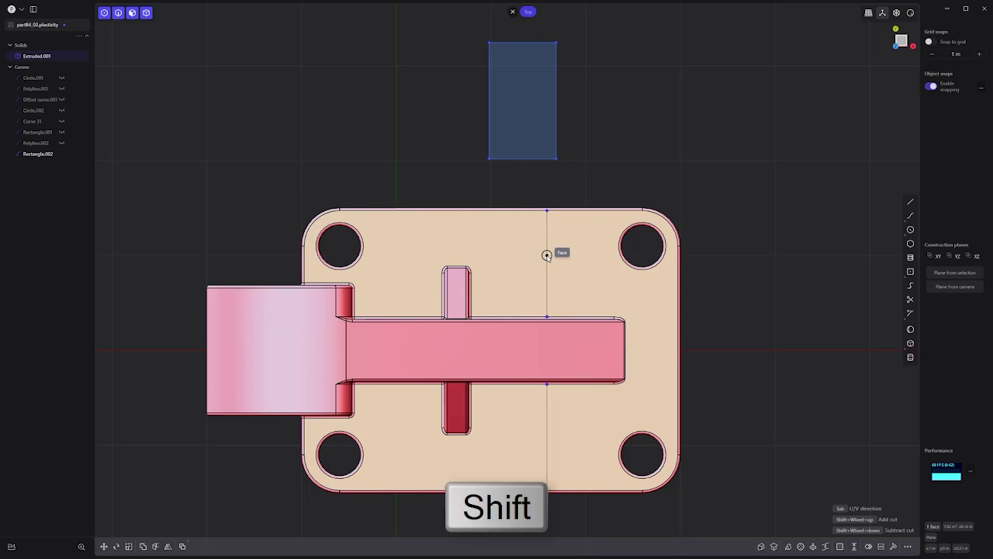
{"action": "left_click", "coordinate": [559, 164], "text": "shift"}
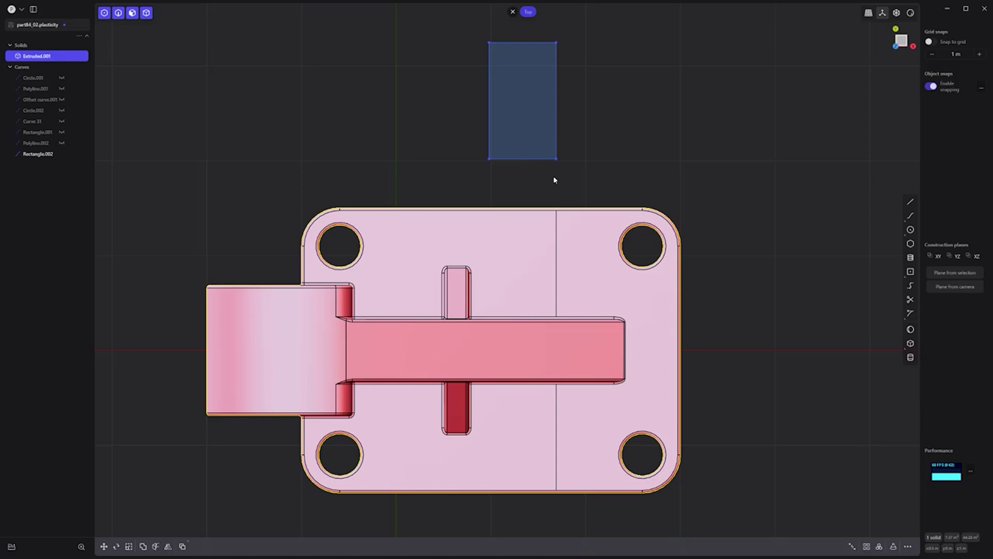
{"action": "left_click", "coordinate": [554, 180]}
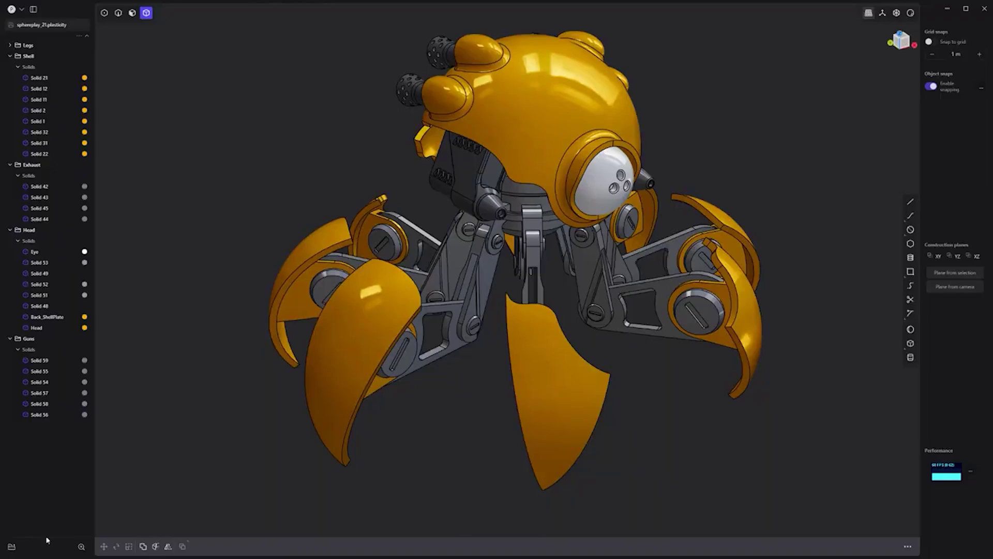
Select whole groups by picking one member solid in the model: Shell, Head, Guns, and Shell again
{"action": "key", "text": "alt"}
{"action": "left_click", "coordinate": [351, 357], "text": "alt"}
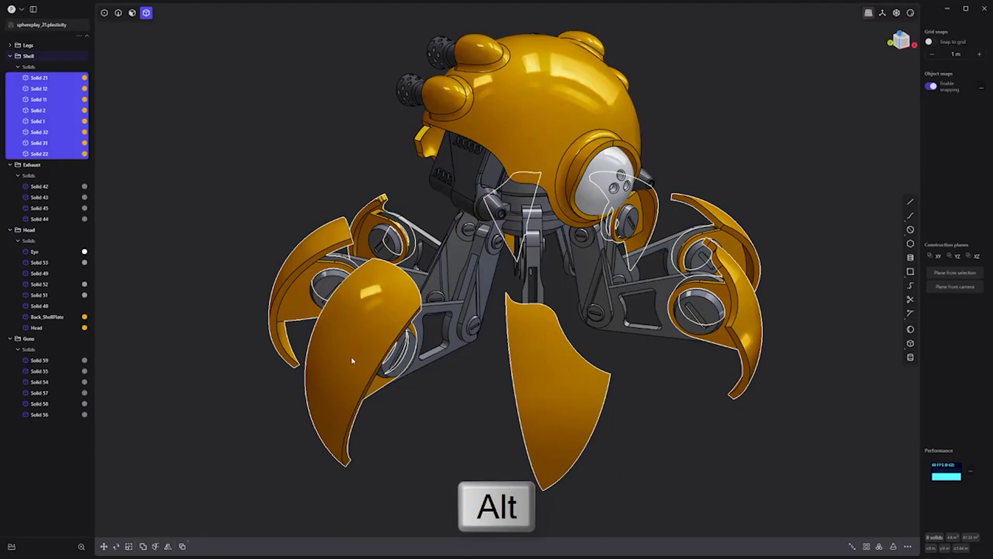
{"action": "left_click", "coordinate": [543, 115], "text": "alt"}
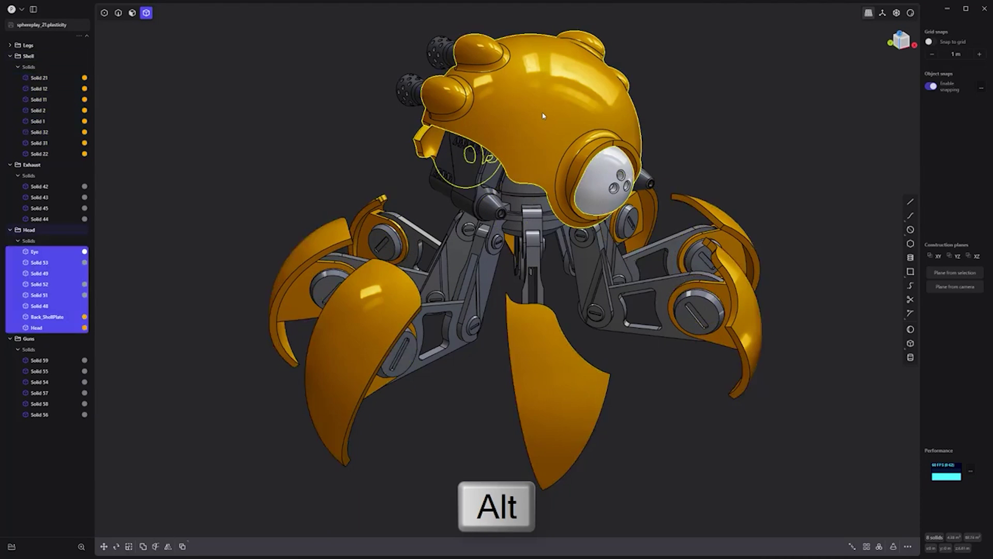
{"action": "left_click", "coordinate": [485, 202], "text": "alt"}
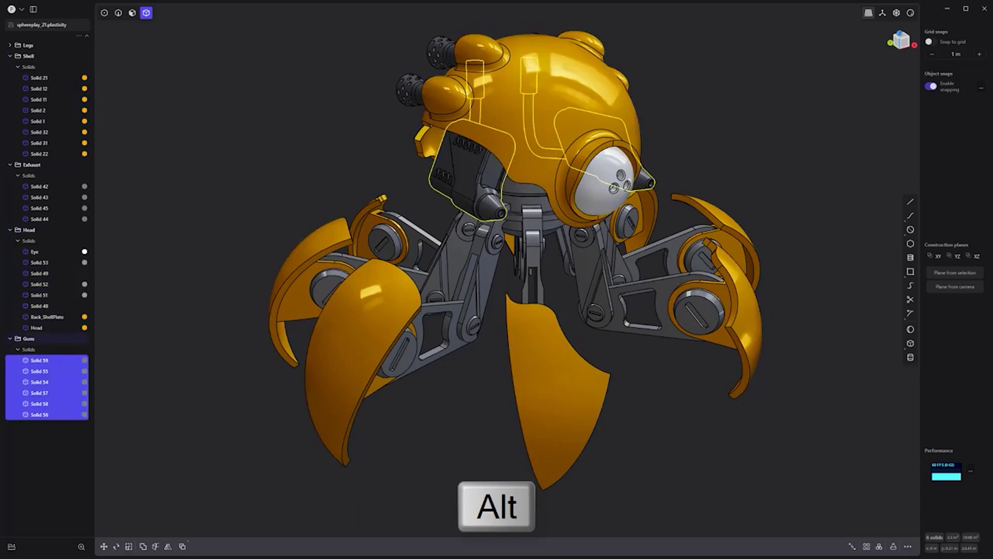
{"action": "left_click", "coordinate": [577, 428], "text": "alt"}
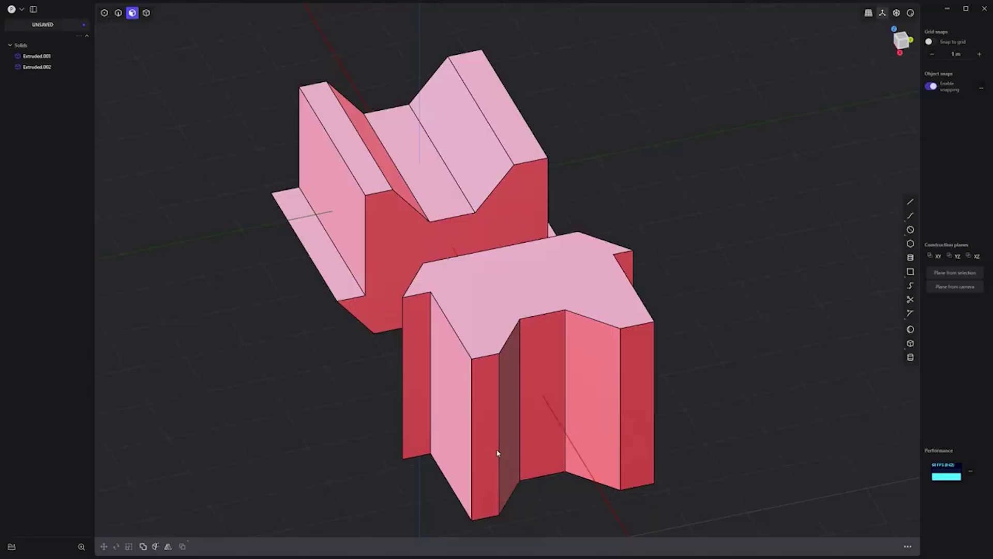
Flatten the five zigzag front faces of the nearer block by scaling them to 0 along X
{"action": "left_click", "coordinate": [487, 450]}
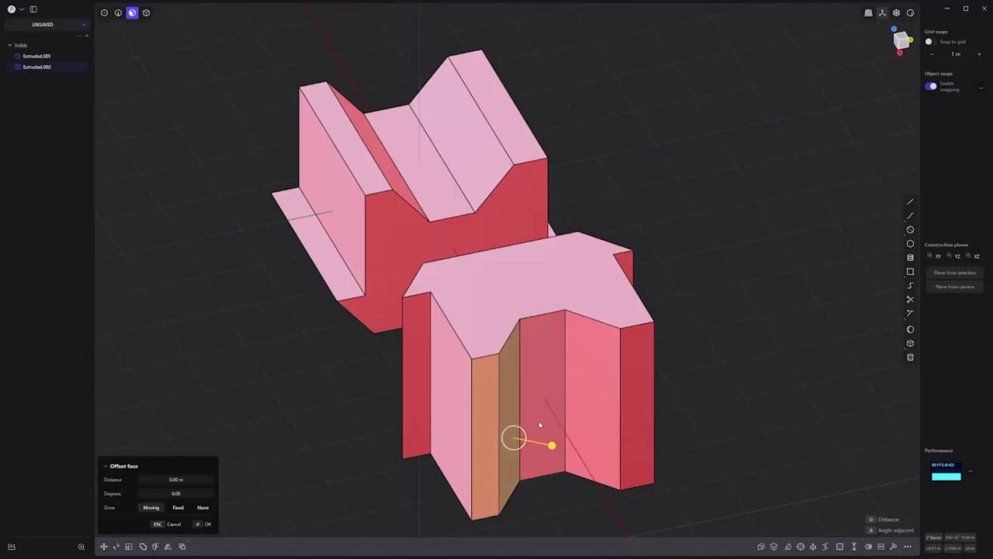
{"action": "left_click", "coordinate": [594, 408], "text": "shift"}
{"action": "left_click", "coordinate": [632, 407], "text": "shift"}
{"action": "key", "text": "s"}
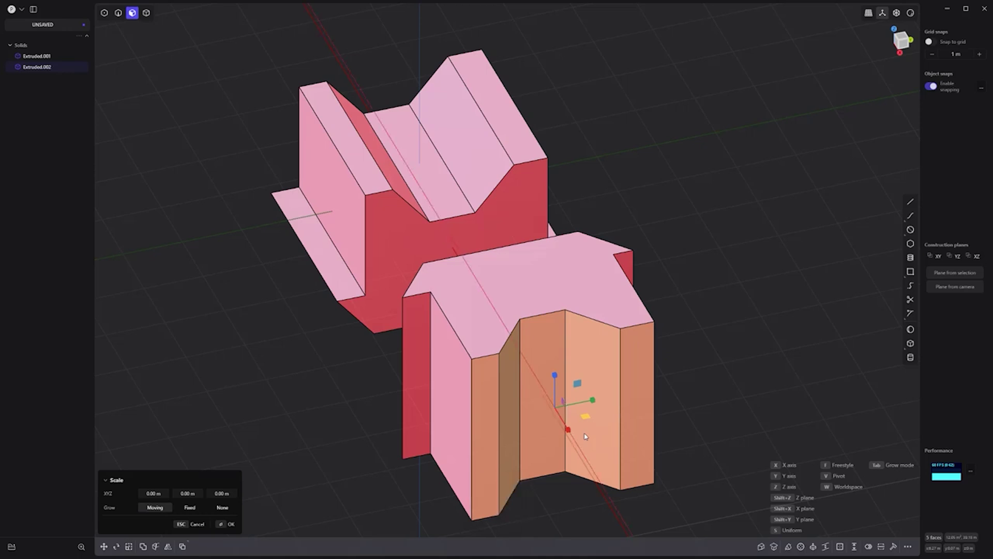
{"action": "key", "text": "0"}
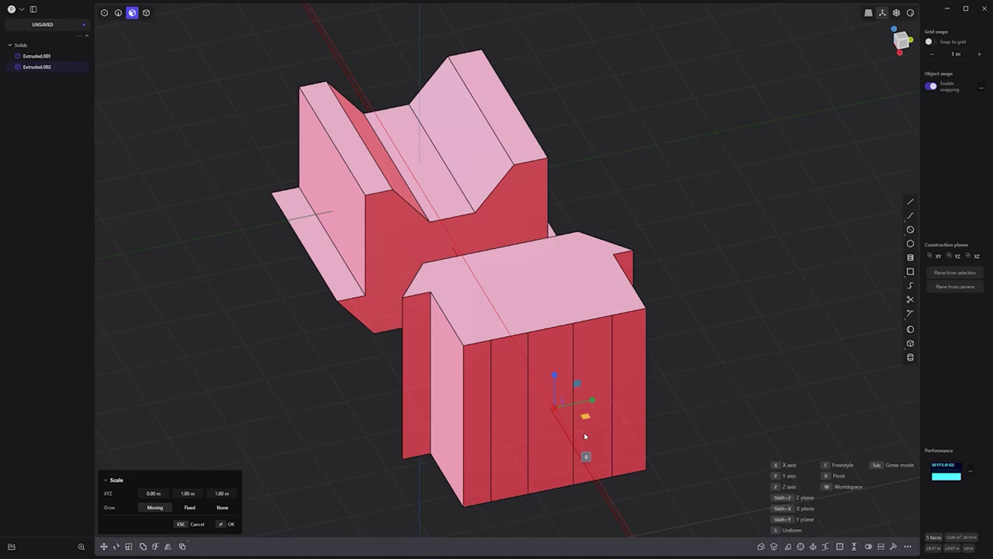
{"action": "key", "text": "Return"}
{"action": "left_click", "coordinate": [688, 395]}
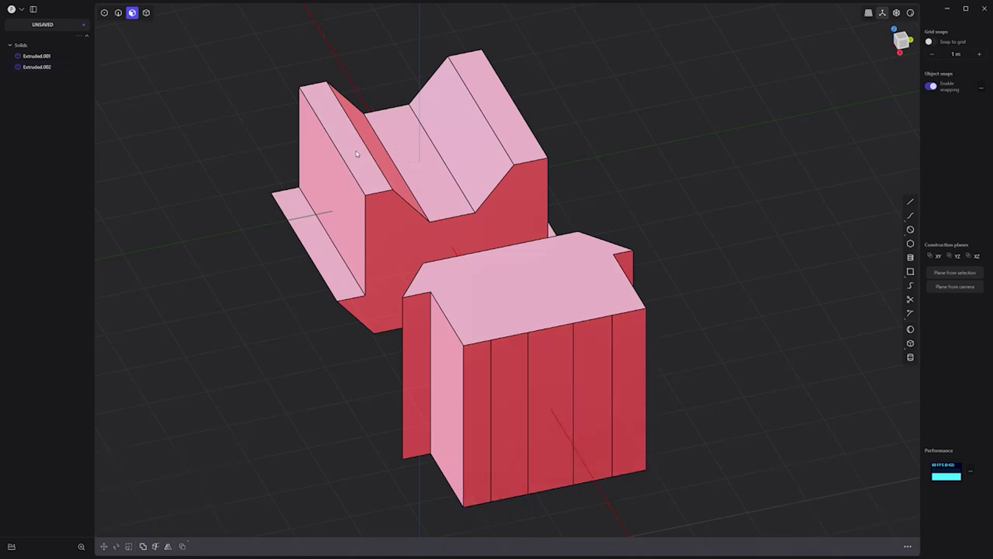
Flatten the five uneven top faces of the rear block by scaling them to 0 along Z
{"action": "left_click", "coordinate": [358, 153]}
{"action": "left_click", "coordinate": [394, 173], "text": "shift"}
{"action": "left_click", "coordinate": [425, 171], "text": "shift"}
{"action": "left_click", "coordinate": [459, 156], "text": "shift"}
{"action": "left_click", "coordinate": [505, 137], "text": "shift"}
{"action": "key", "text": "s"}
{"action": "key", "text": "z"}
{"action": "key", "text": "0"}
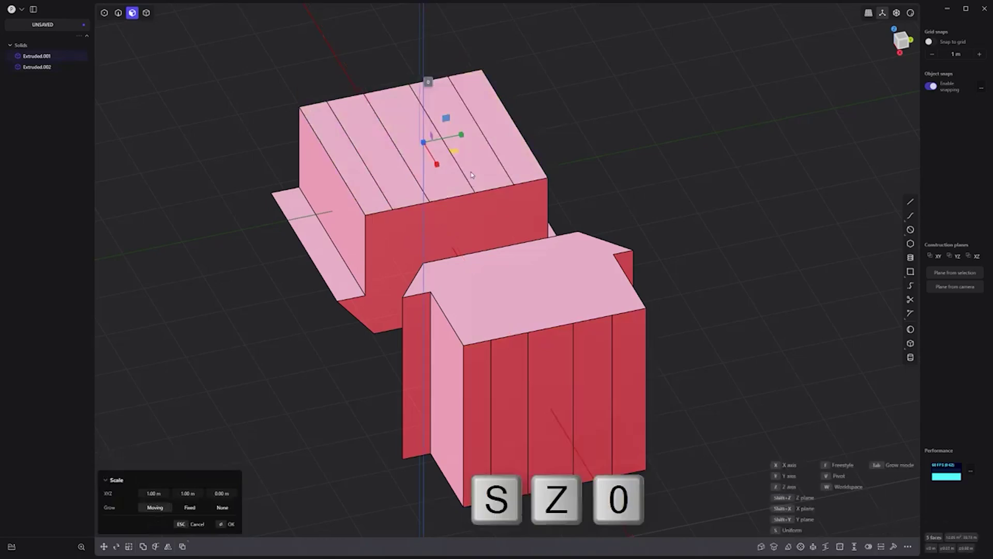
{"action": "key", "text": "Return"}
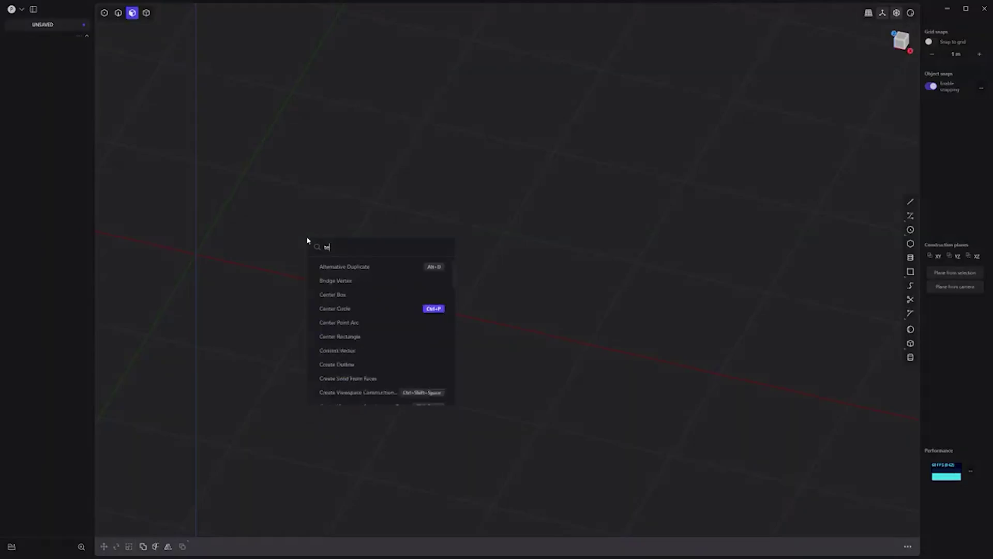
Add the text "GREAT" as curves, keeping the Inter font and size 1.00
{"action": "key", "text": "Return"}
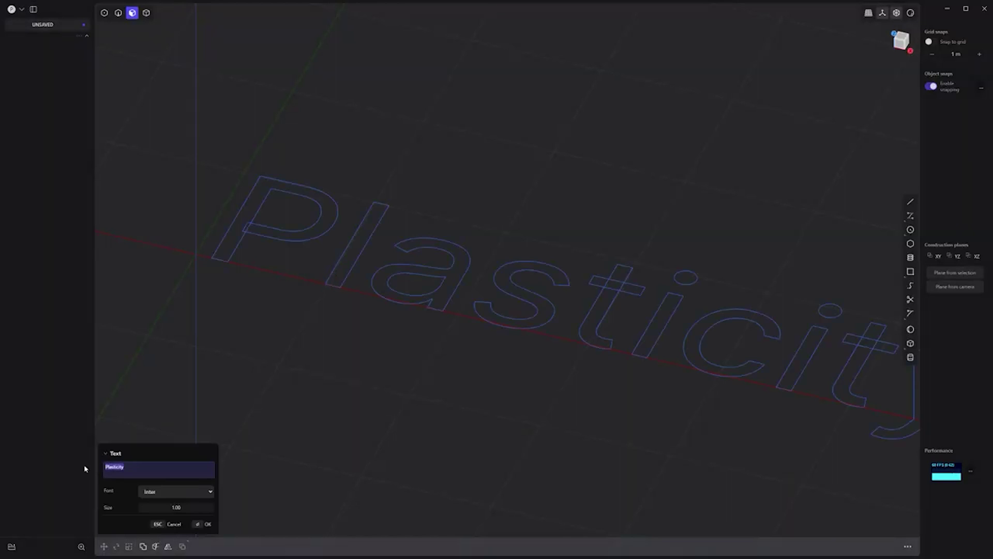
{"action": "type", "text": "GREAT"}
{"action": "left_click", "coordinate": [207, 524]}
Try to extrude the region of the letter G
{"action": "key", "text": "e"}
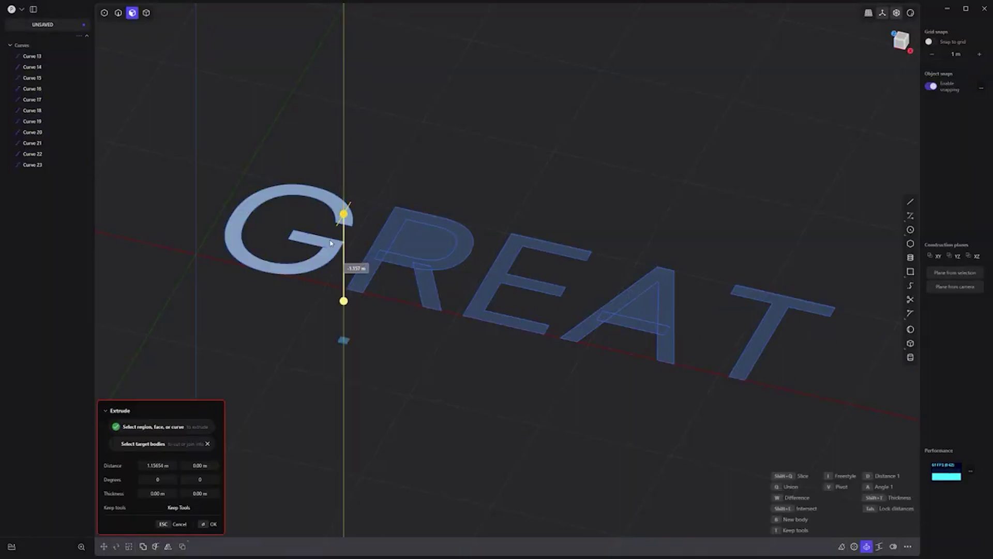
{"action": "left_click", "coordinate": [216, 411]}
{"action": "left_click", "coordinate": [262, 325]}
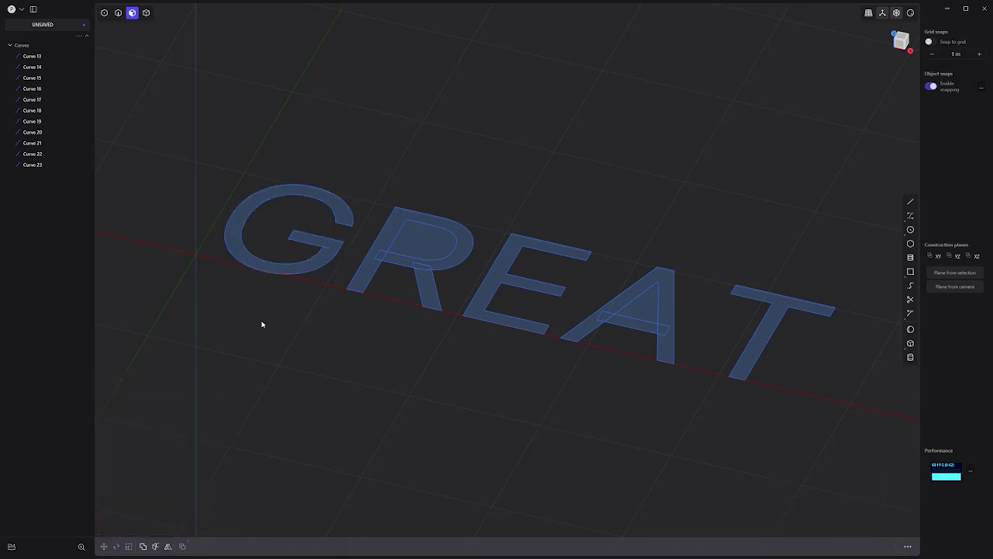
{"action": "left_click", "coordinate": [309, 277]}
{"action": "key", "text": "e"}
{"action": "scroll", "coordinate": [302, 272], "scroll_direction": "down", "scroll_amount": 2}
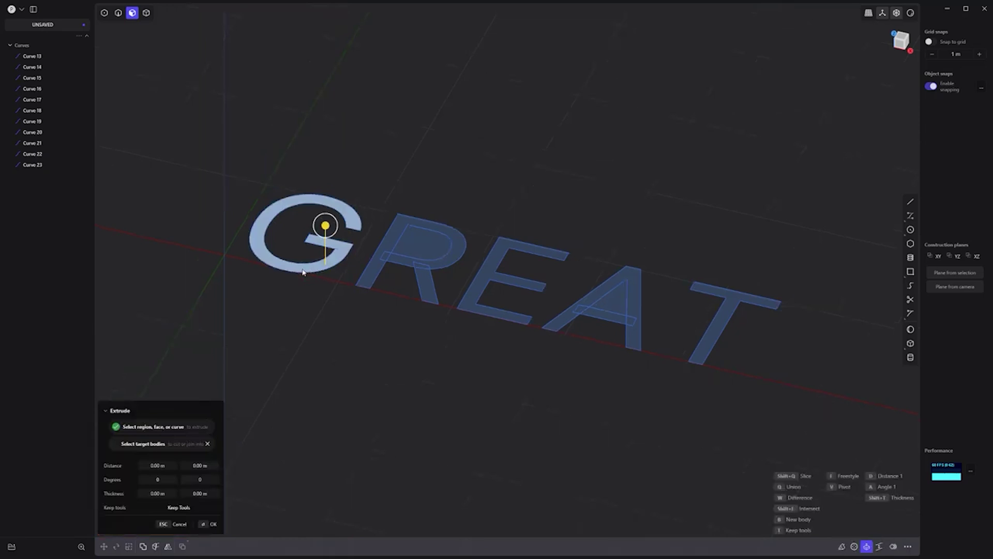
{"action": "scroll", "coordinate": [417, 237], "scroll_direction": "up", "scroll_amount": 5}
{"action": "key", "text": "Escape"}
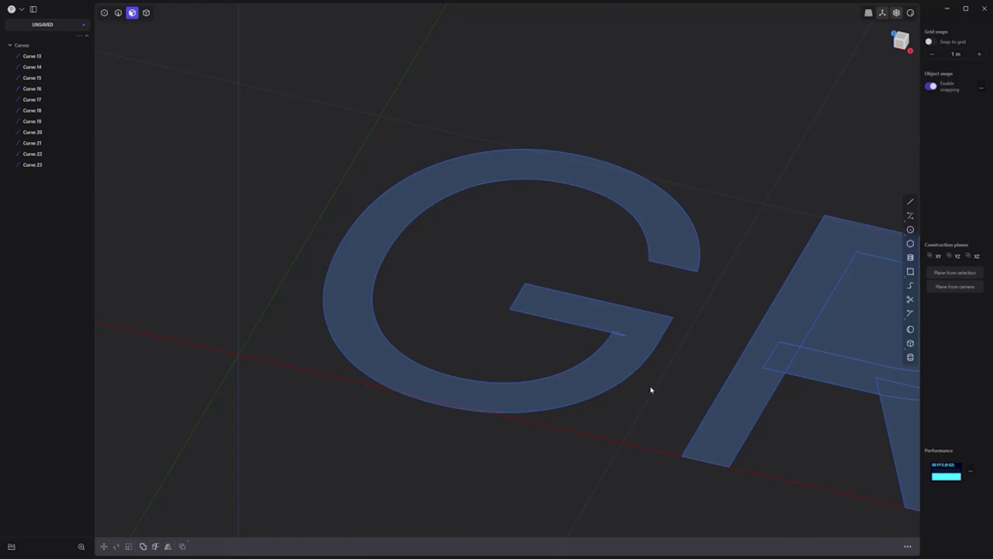
Extrude the letter G upward and undo the extrusion
{"action": "left_click", "coordinate": [629, 356]}
{"action": "key", "text": "e"}
{"action": "left_click_drag", "start_coordinate": [508, 241], "coordinate": [508, 166]}
{"action": "right_click", "coordinate": [711, 125]}
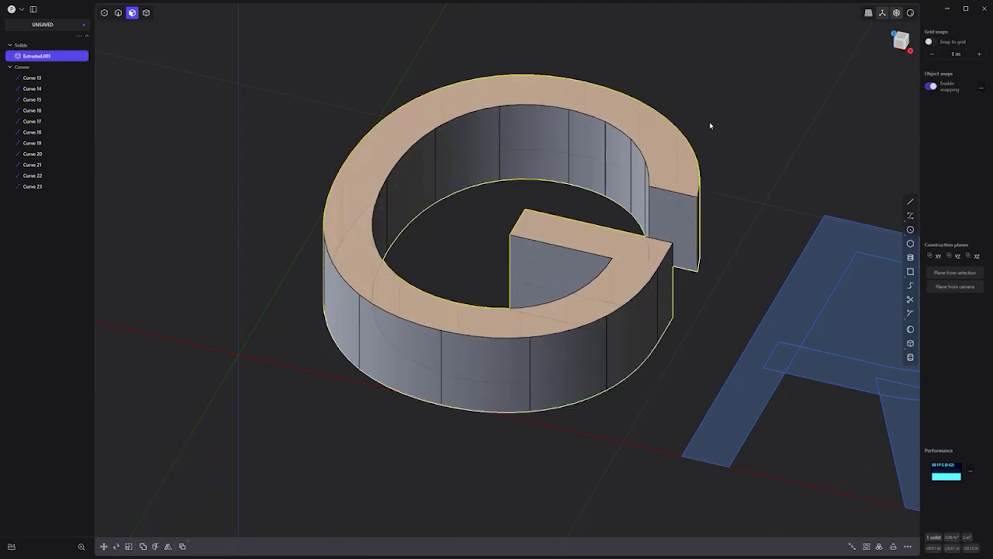
{"action": "left_click", "coordinate": [709, 125]}
{"action": "key", "text": "ctrl+z"}
{"action": "key", "text": "Escape"}
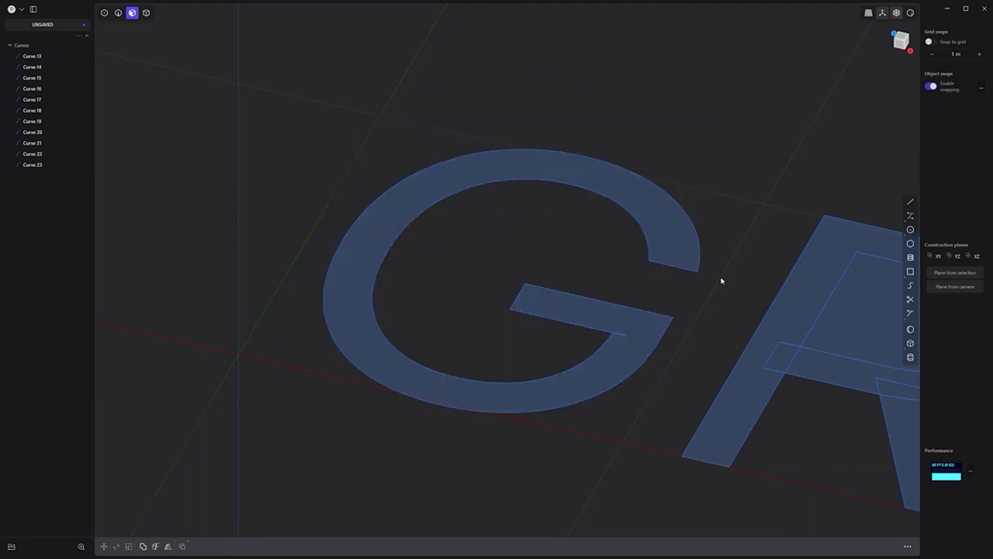
Trim away the stray curve segment at the letter G's inner corner and extrude the G region about 0.27 m
{"action": "key", "text": "t"}
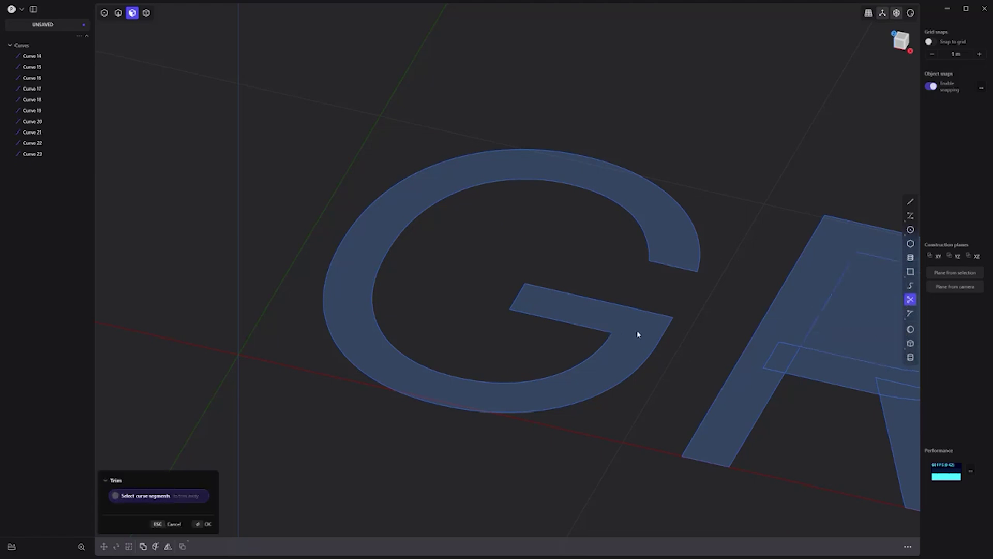
{"action": "key", "text": "Escape"}
{"action": "left_click", "coordinate": [631, 341]}
{"action": "key", "text": "e"}
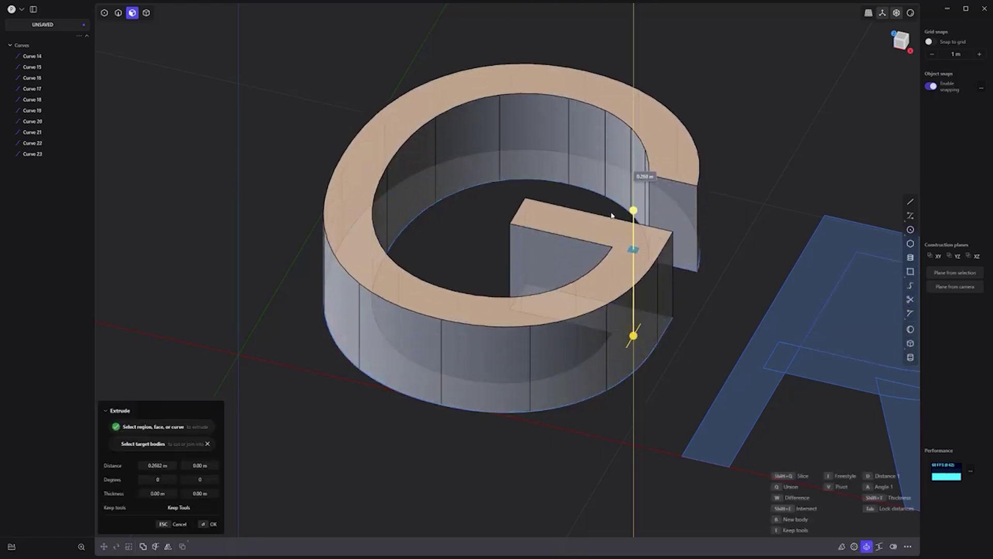
{"action": "left_click", "coordinate": [728, 161]}
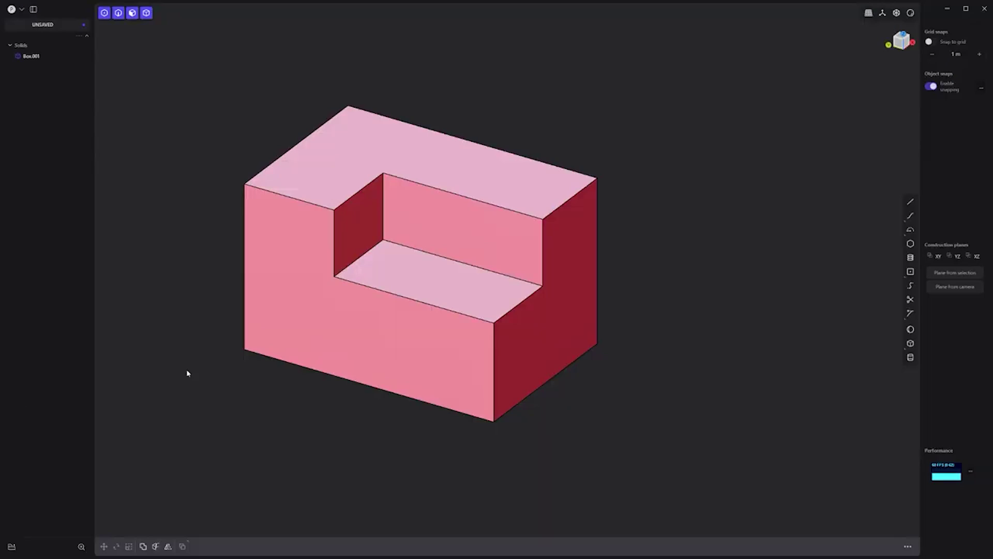
Draft the notch's side wall about 69° relative to the block's top face, with Grow set to Fixed
{"action": "left_click", "coordinate": [361, 159]}
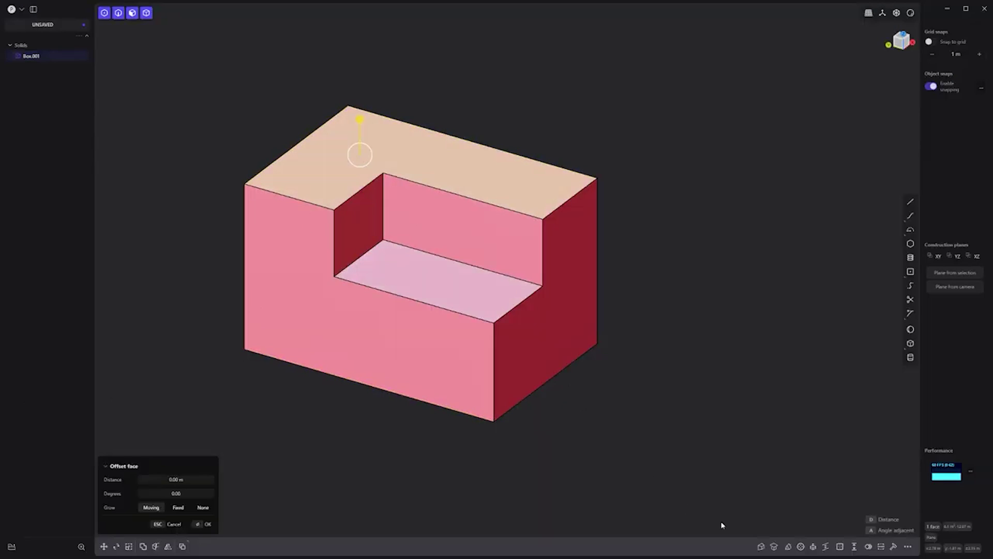
{"action": "left_click", "coordinate": [761, 547]}
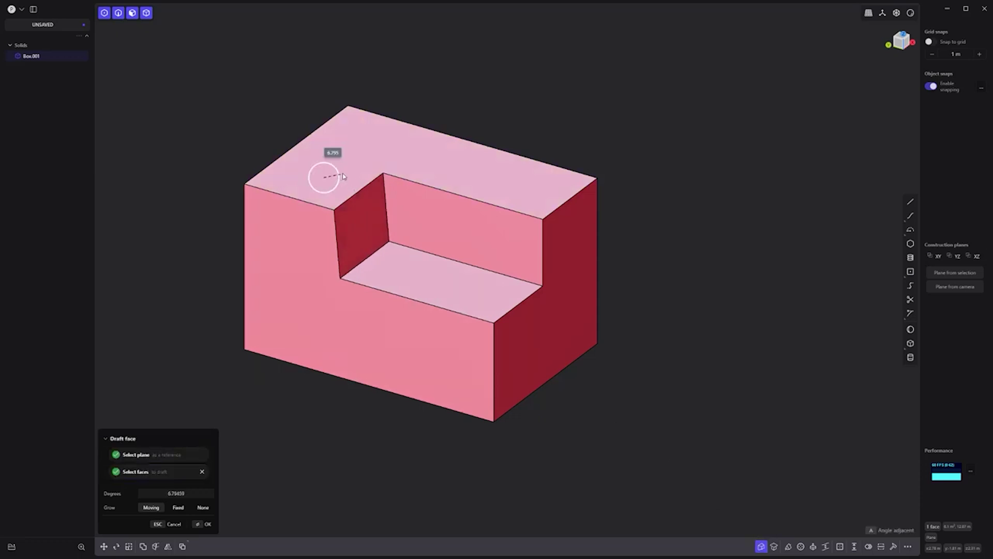
{"action": "left_click_drag", "start_coordinate": [342, 174], "coordinate": [347, 99]}
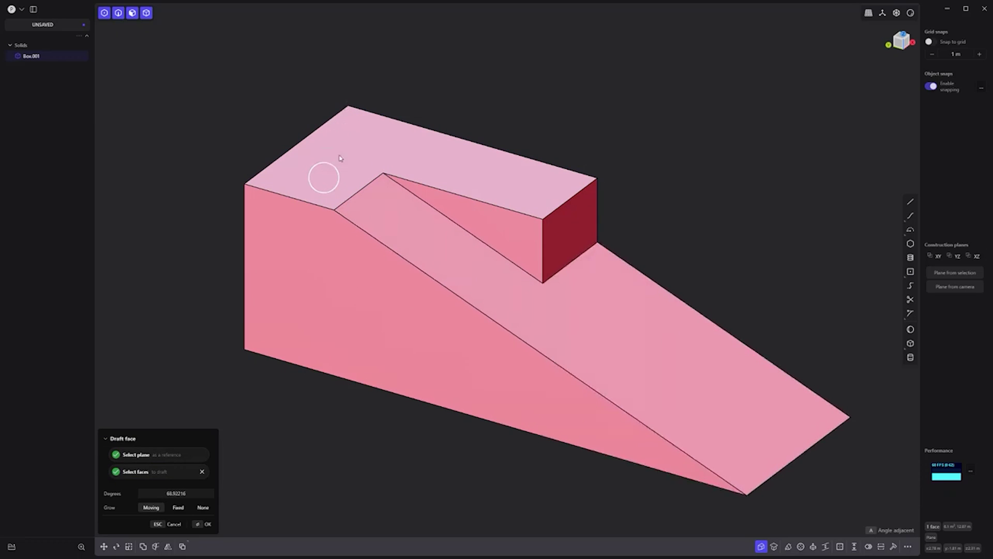
{"action": "left_click", "coordinate": [179, 508]}
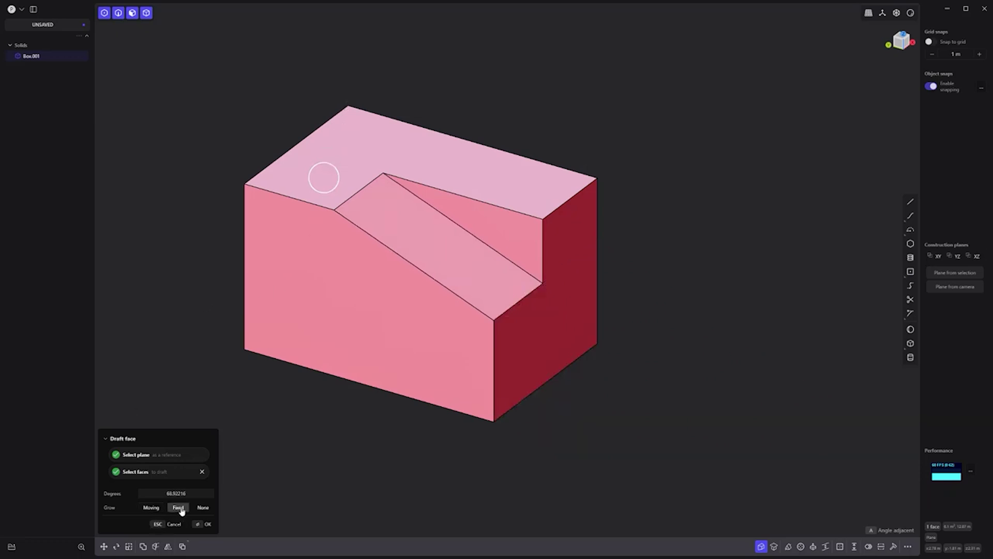
{"action": "mouse_move", "coordinate": [340, 176]}
{"action": "left_mouse_down"}
{"action": "mouse_move", "coordinate": [368, 153]}
{"action": "mouse_move", "coordinate": [365, 177]}
{"action": "mouse_move", "coordinate": [339, 178]}
{"action": "mouse_move", "coordinate": [354, 156]}
{"action": "mouse_move", "coordinate": [356, 172]}
{"action": "mouse_move", "coordinate": [339, 165]}
{"action": "mouse_move", "coordinate": [332, 174]}
{"action": "mouse_move", "coordinate": [356, 154]}
{"action": "mouse_move", "coordinate": [356, 135]}
{"action": "mouse_move", "coordinate": [341, 173]}
{"action": "left_mouse_up"}
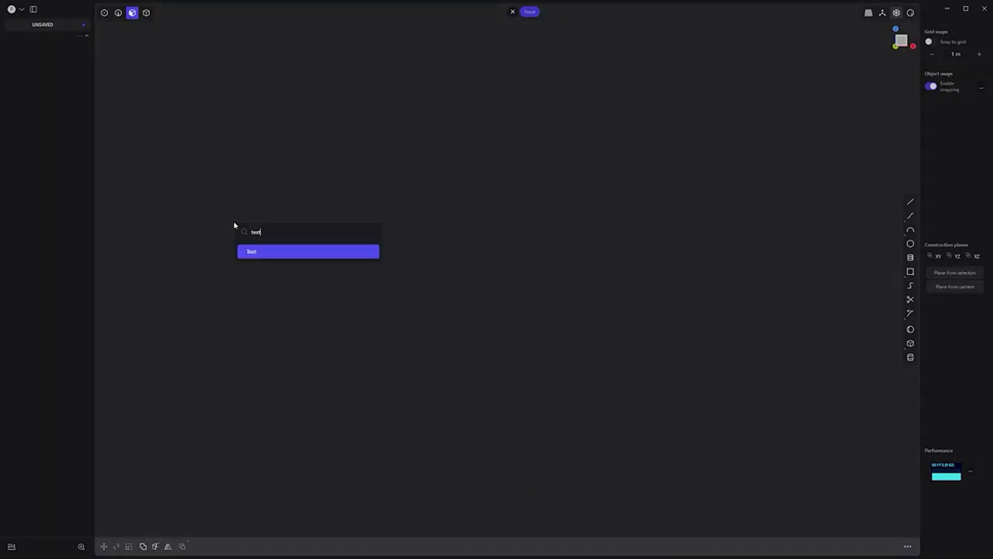
Add the text "CURVE" as curves in the front view
{"action": "key", "text": "Return"}
{"action": "type", "text": "CURVE"}
{"action": "key", "text": "Return"}
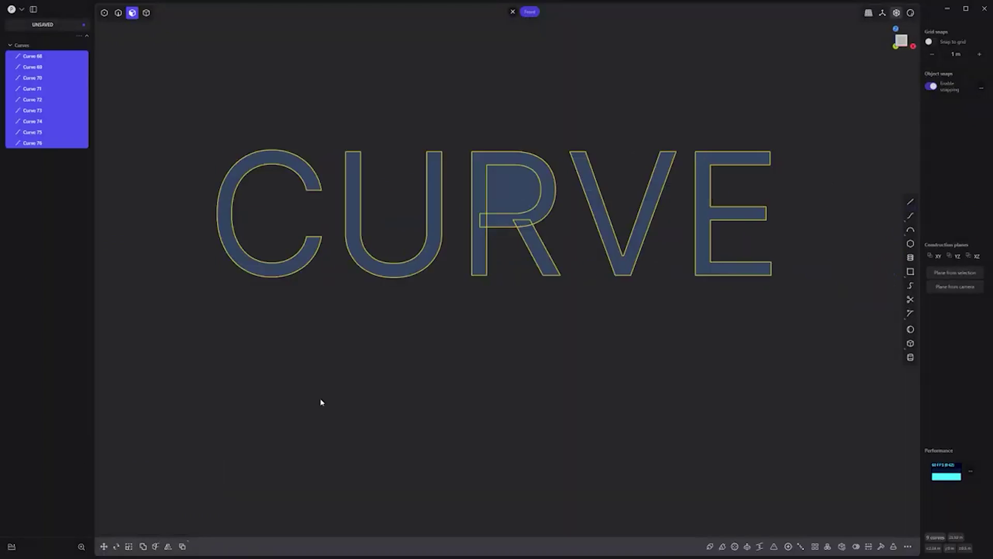
Extrude all letters of the CURVE text into solids
{"action": "key", "text": "e"}
{"action": "middle_click_drag", "start_coordinate": [598, 342], "coordinate": [508, 370]}
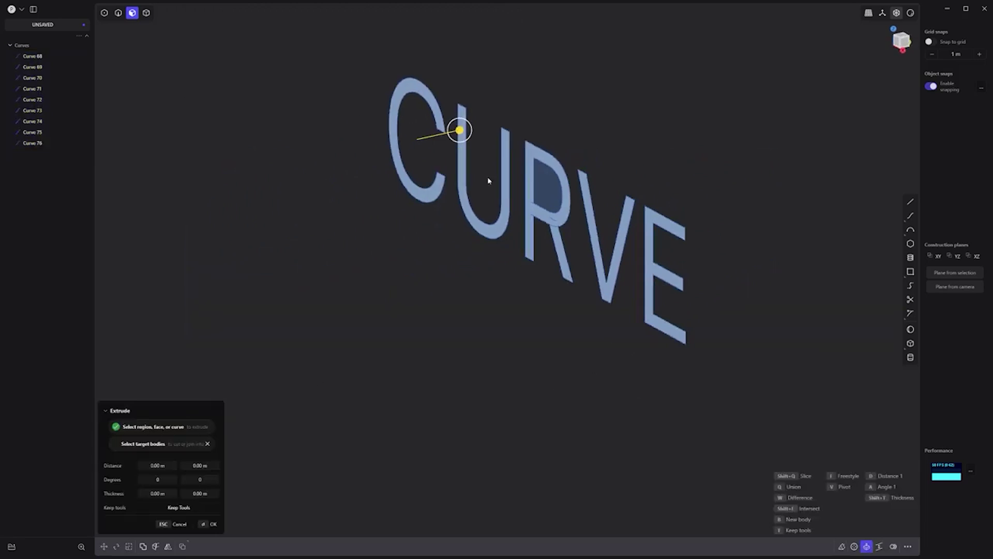
{"action": "left_click_drag", "start_coordinate": [460, 129], "coordinate": [435, 135]}
{"action": "key", "text": "Return"}
Draw an arc in the right view, bulging forward in front of the CURVE letters
{"action": "key", "text": "3"}
{"action": "key", "text": "Escape"}
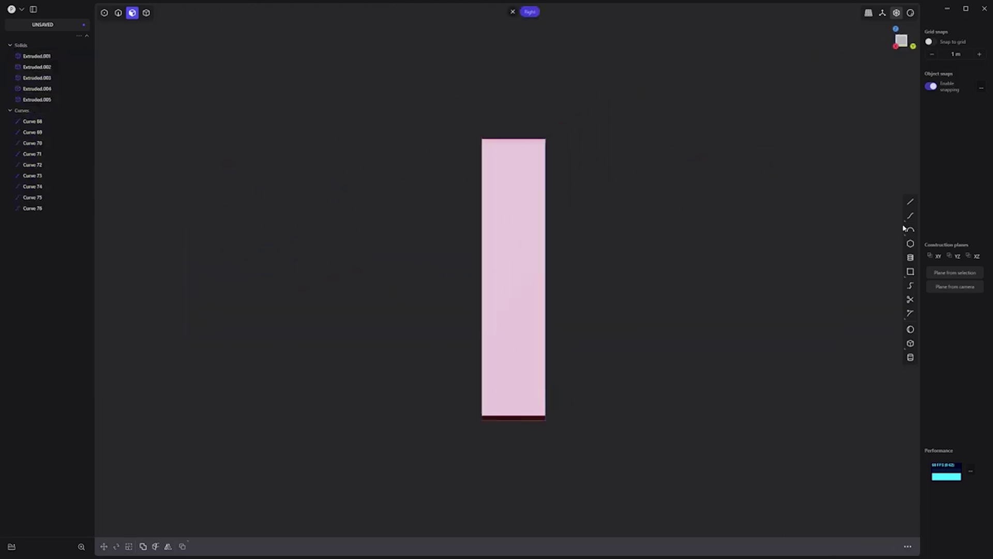
{"action": "left_click", "coordinate": [401, 280]}
{"action": "middle_click_drag", "start_coordinate": [312, 263], "coordinate": [231, 244]}
Extrude the arc into a curved sheet spanning the full width of the CURVE letters
{"action": "left_click", "coordinate": [228, 244]}
{"action": "key", "text": "e"}
{"action": "left_click_drag", "start_coordinate": [283, 224], "coordinate": [743, 326]}
{"action": "key", "text": "Return"}
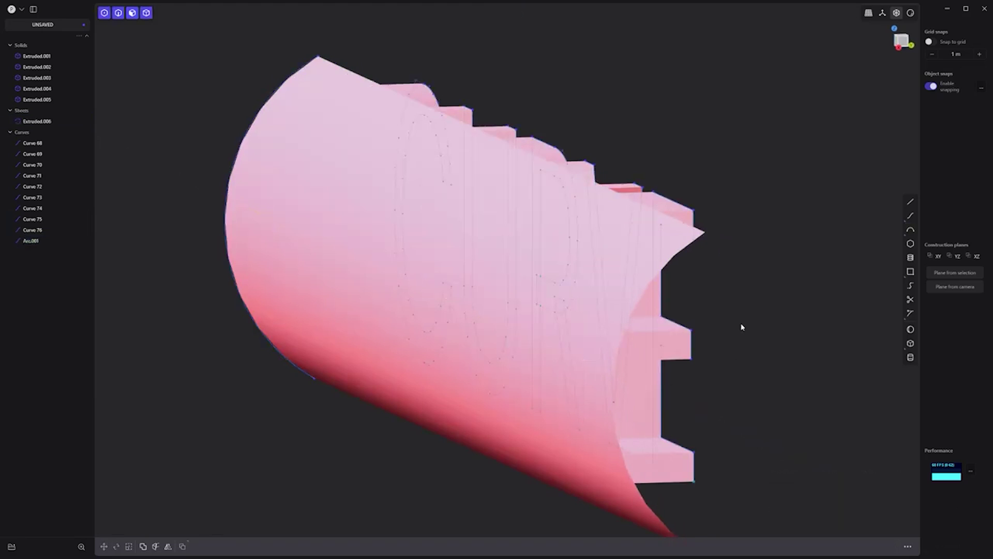
Duplicate the curved sheet and move the copy back toward the letters
{"action": "left_click", "coordinate": [516, 466]}
{"action": "key", "text": "ctrl+d"}
{"action": "left_click_drag", "start_coordinate": [505, 304], "coordinate": [569, 304]}
{"action": "left_click", "coordinate": [790, 367]}
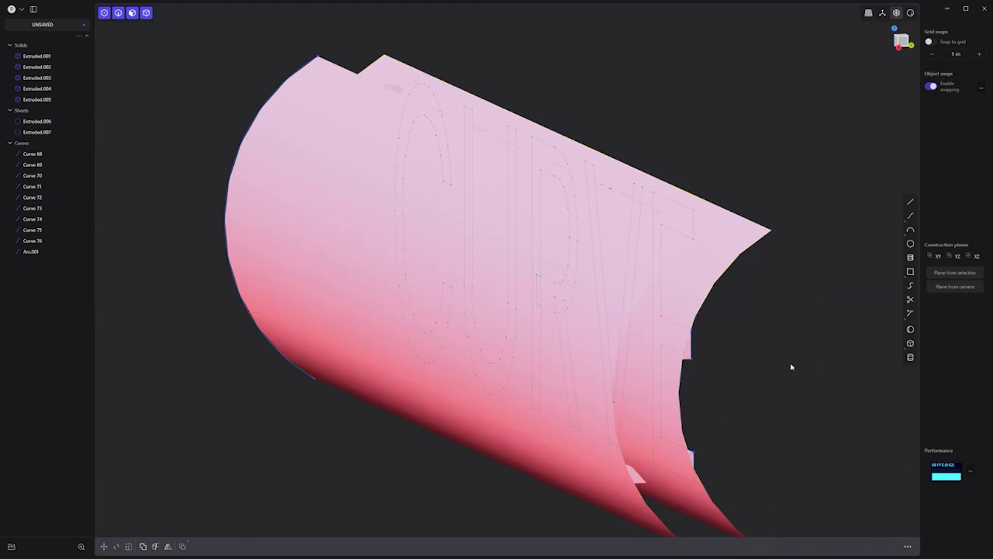
Delete all the text curves and the arc, from Curve 68 to Arc.001
{"action": "key", "text": "KP_3"}
{"action": "left_click", "coordinate": [32, 154]}
{"action": "left_click", "coordinate": [31, 251], "text": "shift"}
{"action": "key", "text": "Delete"}
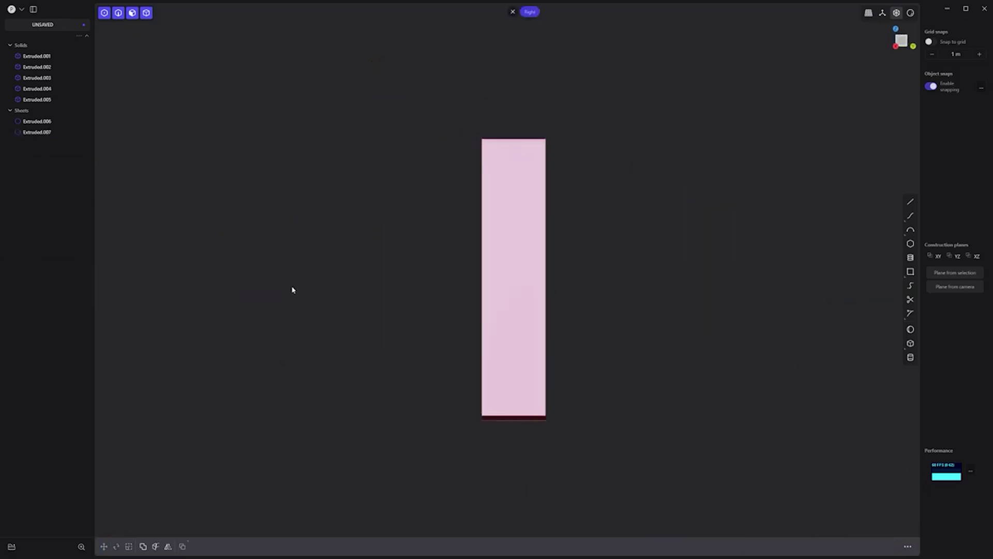
Match the front faces of the five CURVE letters to the front curved sheet
{"action": "left_click_drag", "start_coordinate": [457, 124], "coordinate": [503, 424]}
{"action": "middle_click_drag", "start_coordinate": [390, 288], "coordinate": [408, 298]}
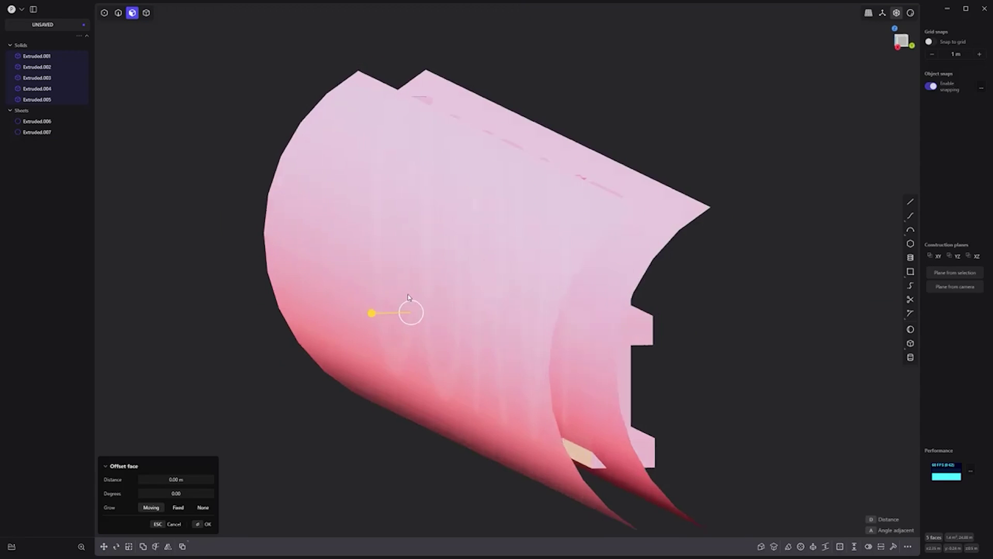
{"action": "left_click", "coordinate": [773, 546]}
{"action": "left_click", "coordinate": [526, 467]}
{"action": "key", "text": "Return"}
Match the back faces of the five CURVE letters to the second curved sheet and isolate the letters
{"action": "key", "text": "KP_3"}
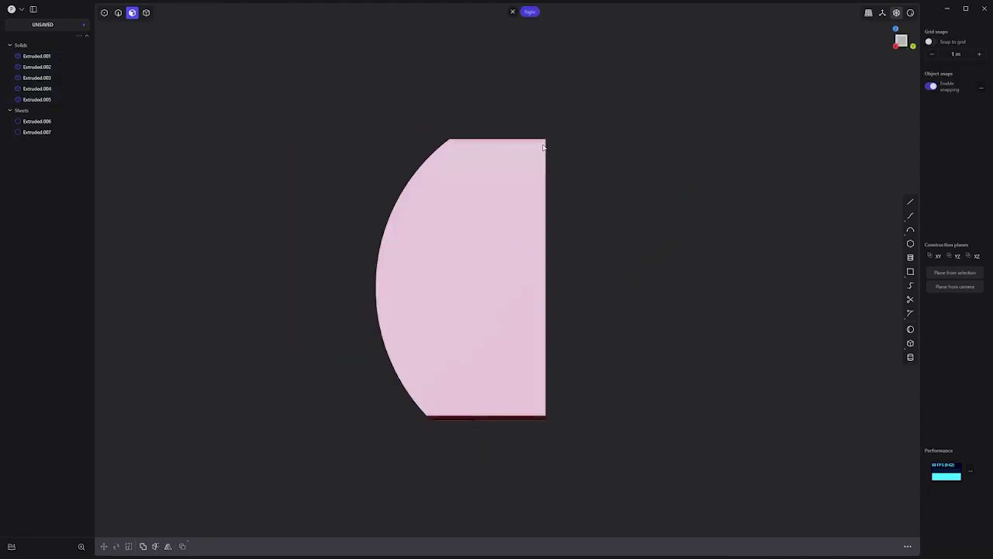
{"action": "left_click_drag", "start_coordinate": [539, 130], "coordinate": [589, 437]}
{"action": "middle_click_drag", "start_coordinate": [590, 437], "coordinate": [628, 456]}
{"action": "left_click", "coordinate": [774, 546]}
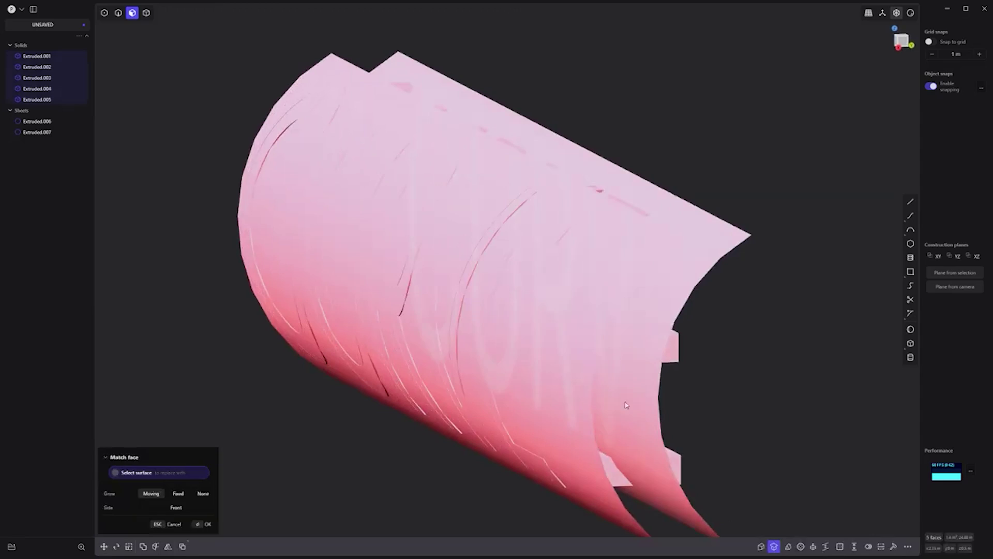
{"action": "key", "text": "Return"}
{"action": "key", "text": "shift+h"}
{"action": "middle_click_drag", "start_coordinate": [228, 213], "coordinate": [518, 336]}
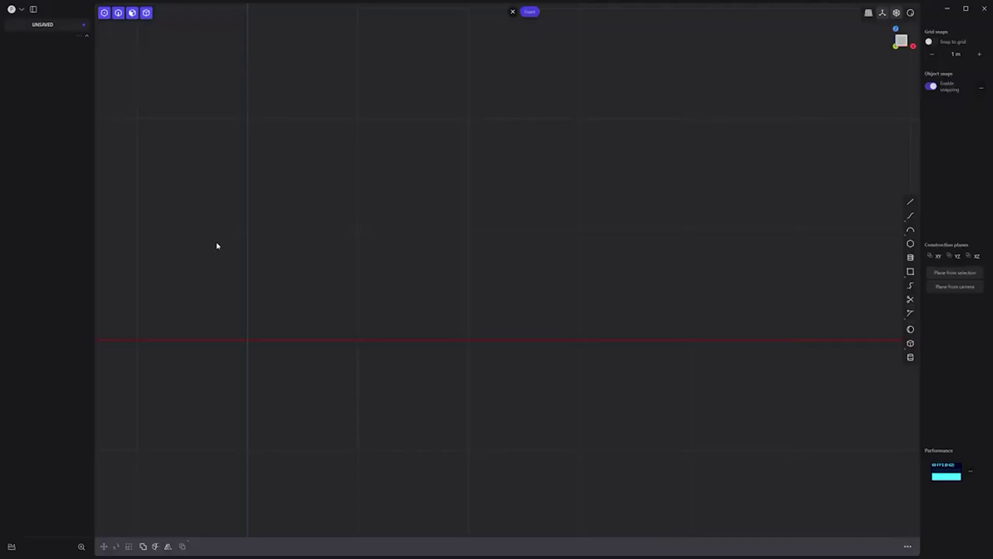
Add the text "FLOYD" as curves in the front view, keeping the Inter font and size 1.00
{"action": "right_click", "coordinate": [217, 243]}
{"action": "key", "text": "Return"}
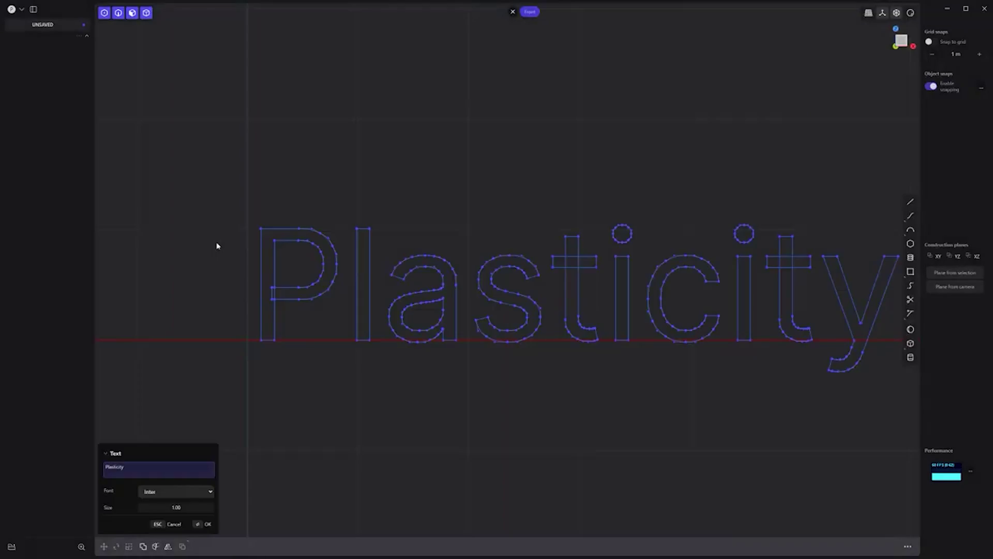
{"action": "type", "text": "FLOYD"}
{"action": "left_click", "coordinate": [209, 524]}
Extrude all the FLOYD letters symmetrically, about 0.97 m to each side
{"action": "key", "text": "e"}
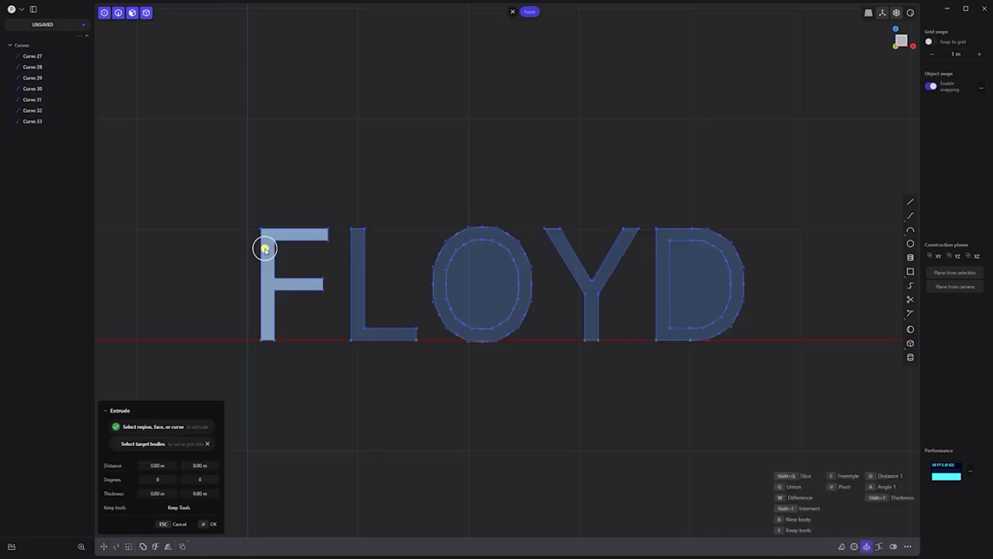
{"action": "left_click", "coordinate": [567, 264]}
{"action": "left_click", "coordinate": [663, 262]}
{"action": "middle_click_drag", "start_coordinate": [662, 171], "coordinate": [487, 243]}
{"action": "left_click_drag", "start_coordinate": [623, 404], "coordinate": [724, 379]}
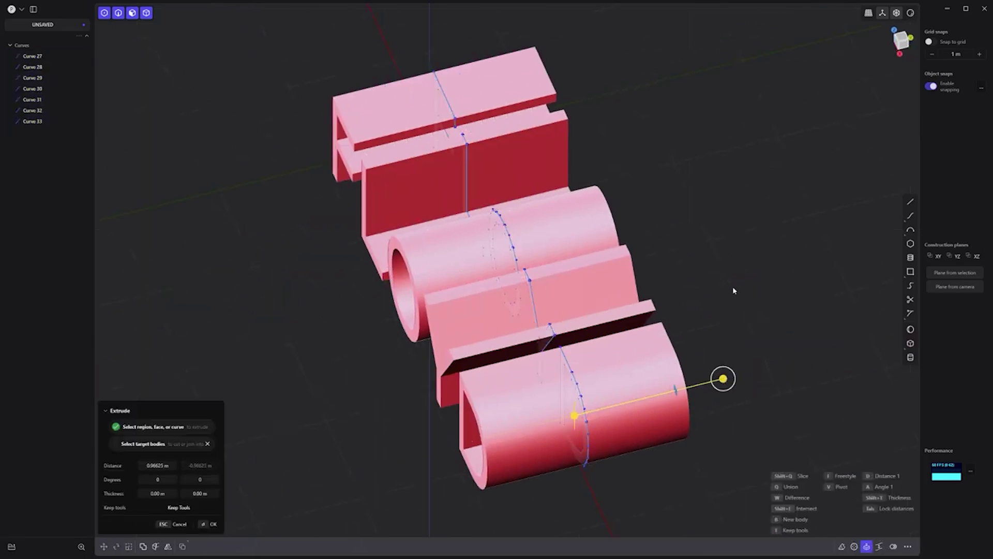
{"action": "key", "text": "Return"}
Draw a vertical arc across the letters in the right view and duplicate it about 0.27 m along Y
{"action": "key", "text": "KP_3"}
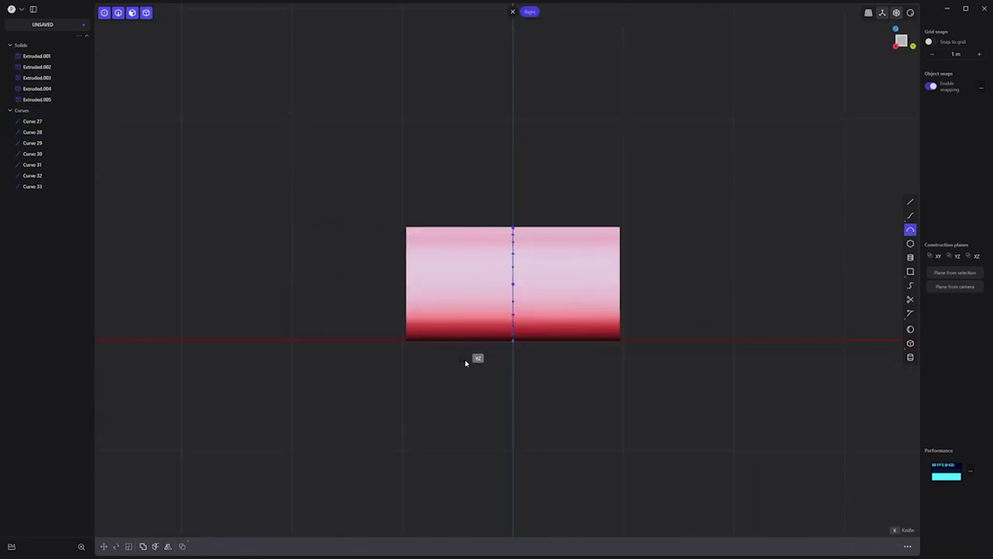
{"action": "left_click", "coordinate": [435, 228]}
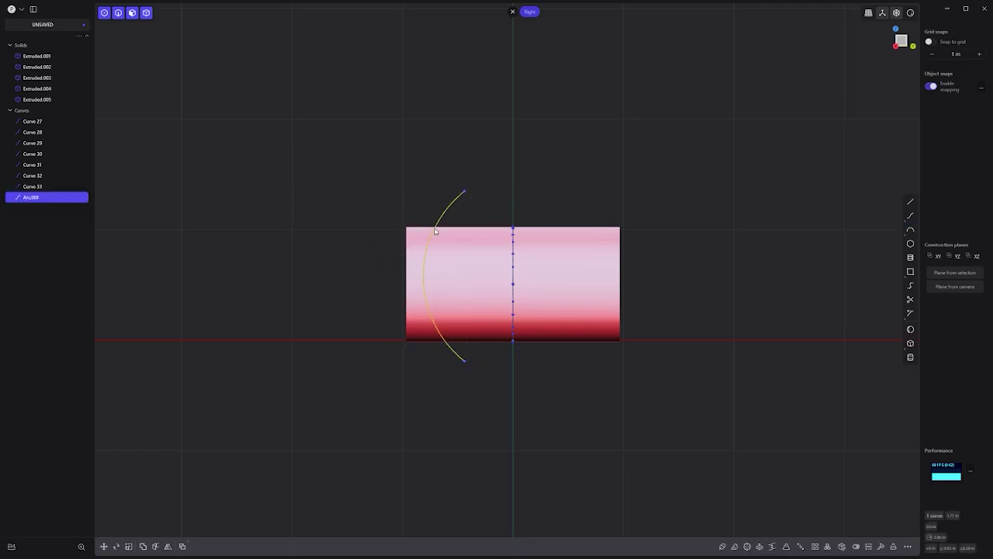
{"action": "key", "text": "shift+d"}
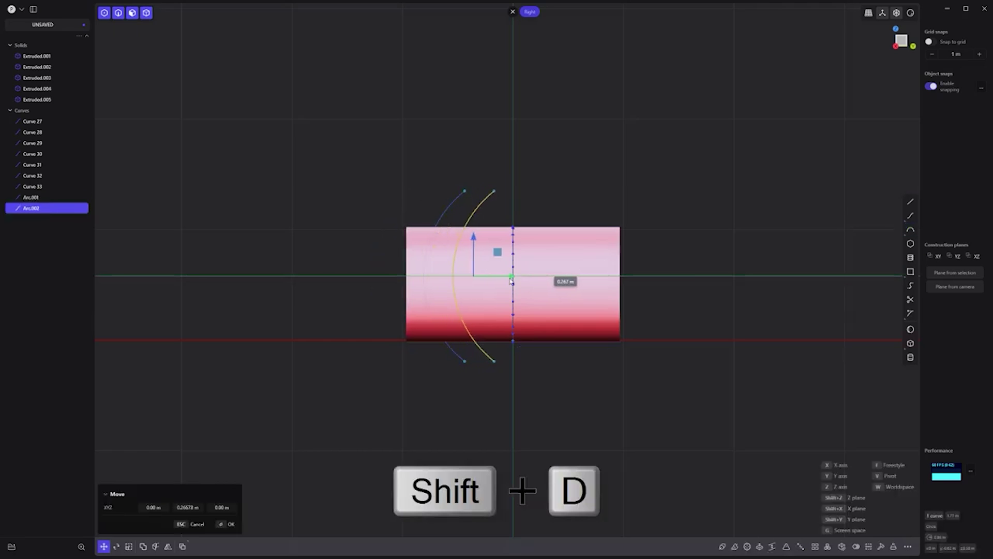
{"action": "left_click", "coordinate": [450, 129]}
Cut all five FLOYD letter solids with the two arcs
{"action": "left_click_drag", "start_coordinate": [495, 215], "coordinate": [430, 196]}
{"action": "key", "text": "c"}
{"action": "middle_click_drag", "start_coordinate": [362, 176], "coordinate": [414, 202]}
{"action": "left_click", "coordinate": [334, 196]}
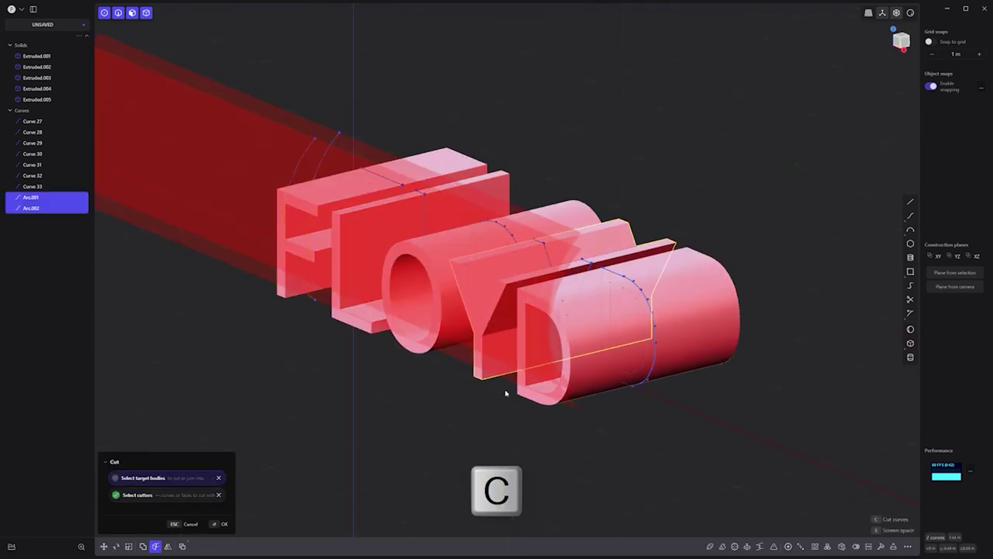
{"action": "right_click", "coordinate": [512, 434]}
{"action": "middle_click_drag", "start_coordinate": [513, 435], "coordinate": [539, 432]}
{"action": "left_click", "coordinate": [539, 431]}
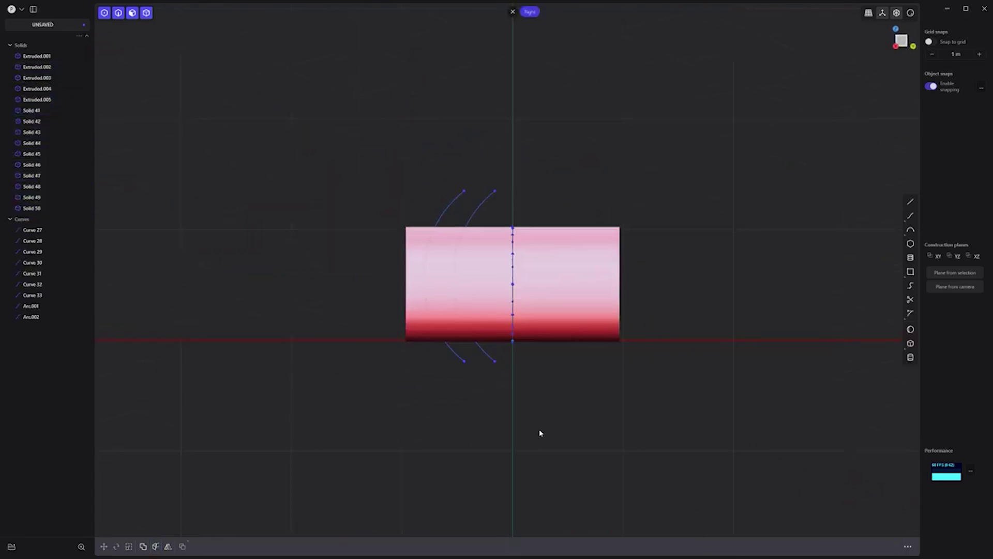
Delete the leftover solids in front of and behind the curved slices, along with all remaining curves
{"action": "left_click_drag", "start_coordinate": [420, 363], "coordinate": [399, 297]}
{"action": "key", "text": "Delete"}
{"action": "left_click_drag", "start_coordinate": [579, 348], "coordinate": [549, 305]}
{"action": "key", "text": "Delete"}
{"action": "left_click", "coordinate": [41, 122]}
{"action": "left_click", "coordinate": [35, 209], "text": "shift"}
{"action": "key", "text": "Delete"}
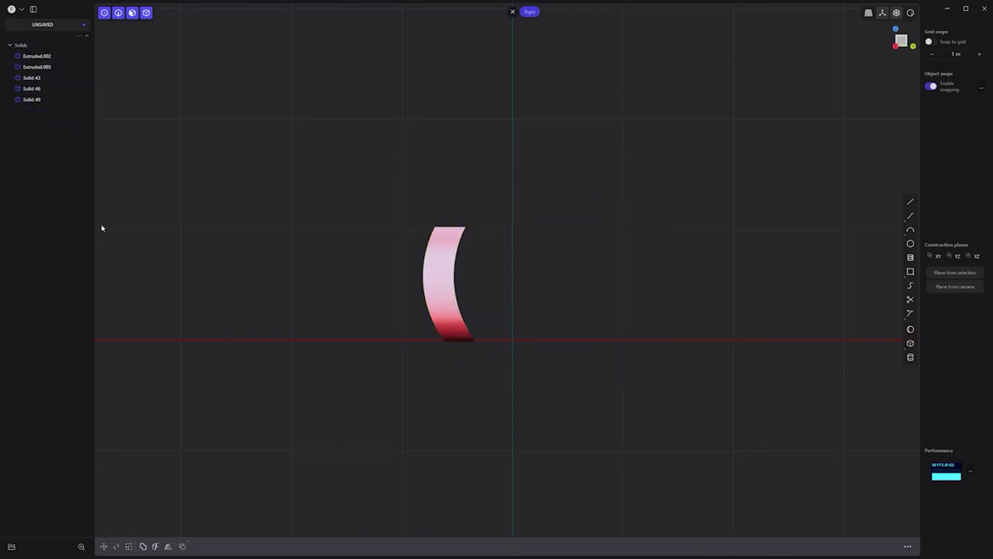
{"action": "middle_click_drag", "start_coordinate": [357, 207], "coordinate": [598, 279]}
{"action": "scroll", "coordinate": [598, 281], "scroll_direction": "up", "scroll_amount": 5}
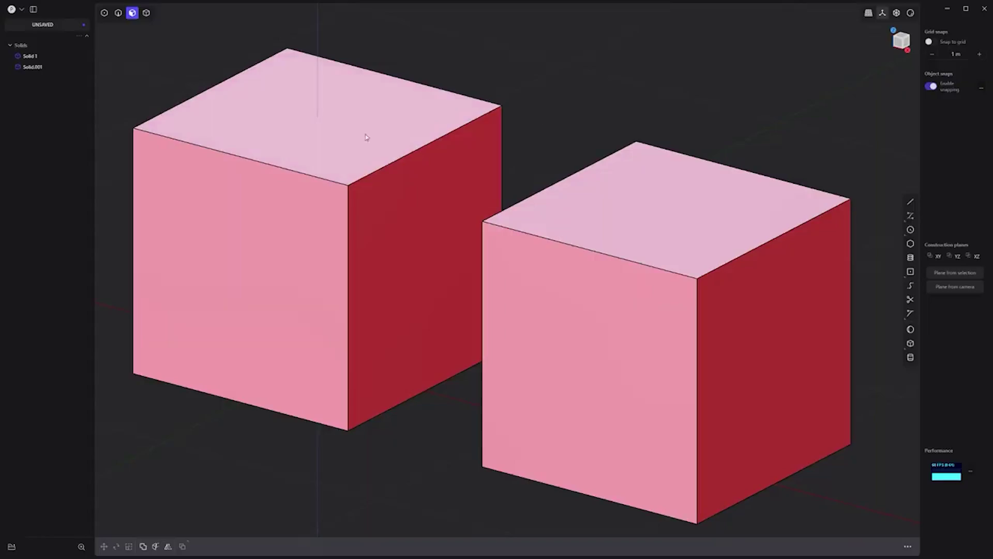
Fillet all four top edges of the first cube together by starting from its top face
{"action": "left_click", "coordinate": [348, 121]}
{"action": "key", "text": "f"}
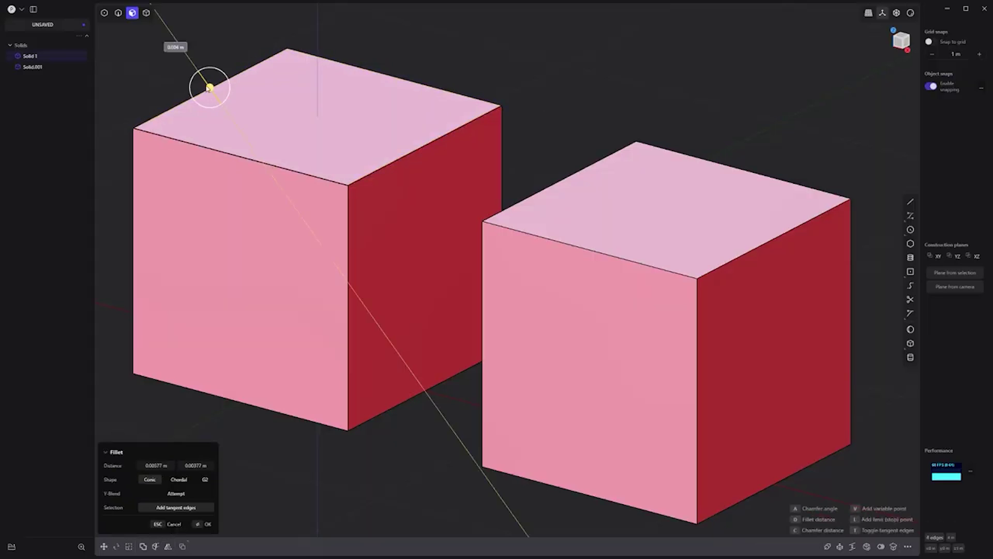
{"action": "left_click_drag", "start_coordinate": [209, 88], "coordinate": [199, 73]}
{"action": "key", "text": "Return"}
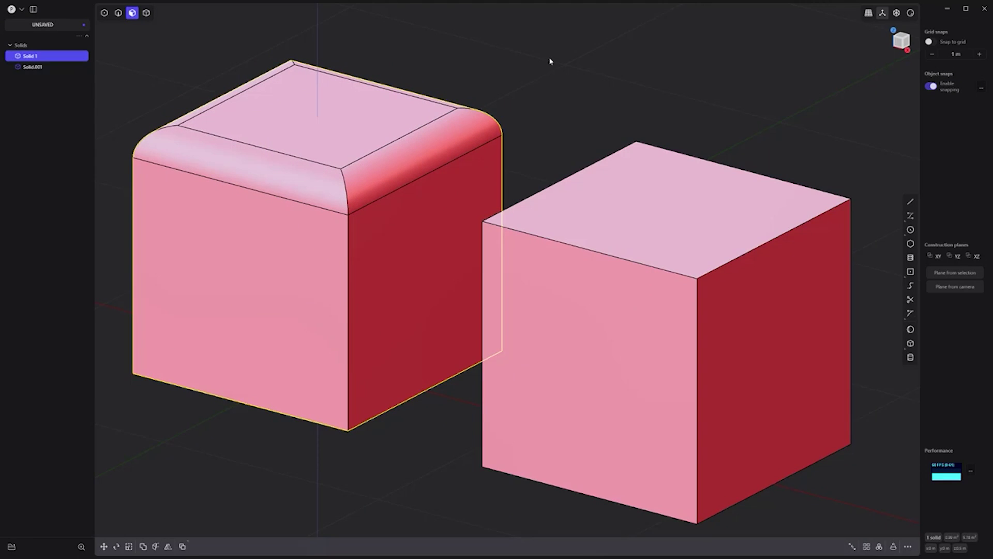
Create a pipe along all four top edges of the second cube, starting from its top face
{"action": "left_click", "coordinate": [550, 61]}
{"action": "left_click", "coordinate": [648, 227]}
{"action": "key", "text": "o"}
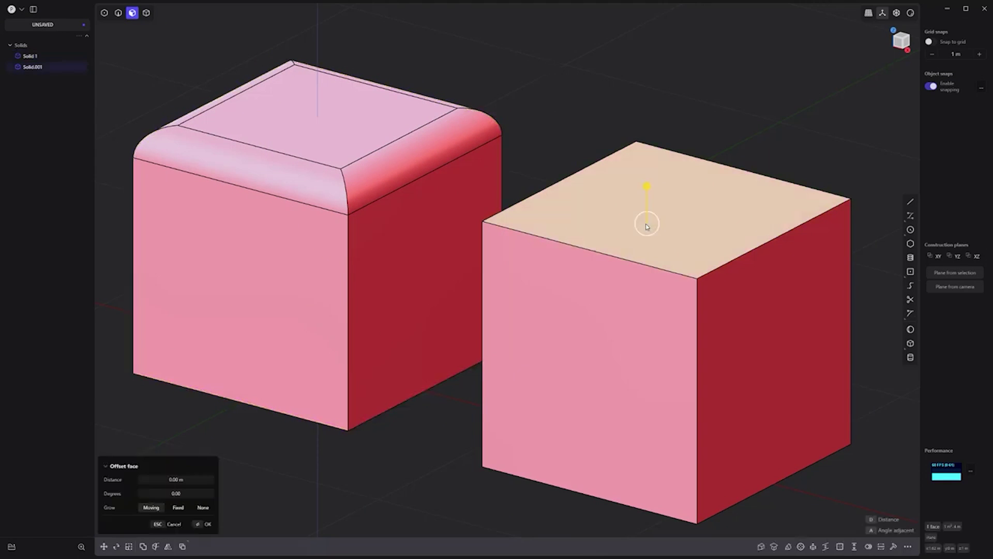
{"action": "key", "text": "f"}
{"action": "key", "text": "p"}
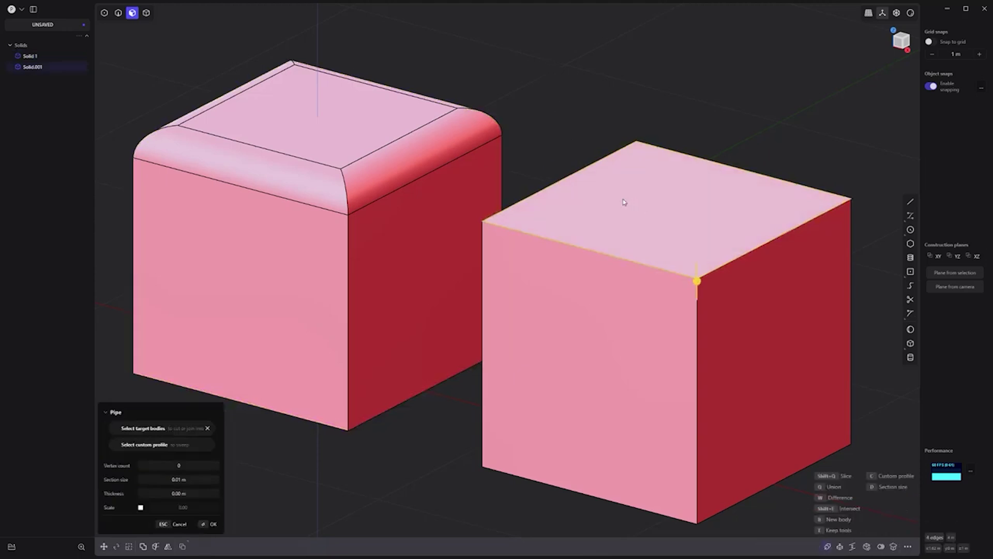
{"action": "left_click_drag", "start_coordinate": [697, 281], "coordinate": [697, 253]}
{"action": "key", "text": "Return"}
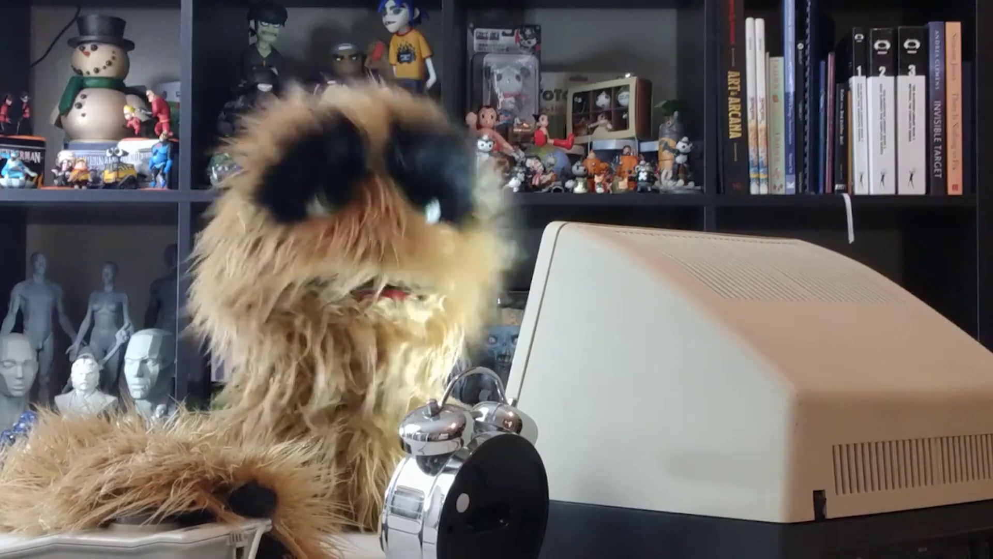
Offset the inner rectangular face on the box's top down by about 0.245 m, and copy the distance value
{"action": "left_click", "coordinate": [495, 183]}
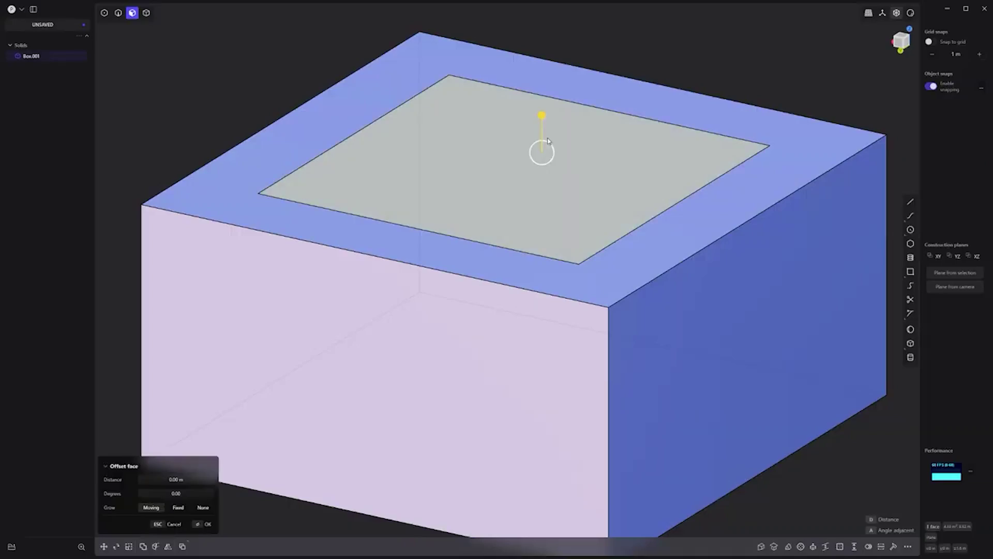
{"action": "left_click_drag", "start_coordinate": [541, 119], "coordinate": [542, 160]}
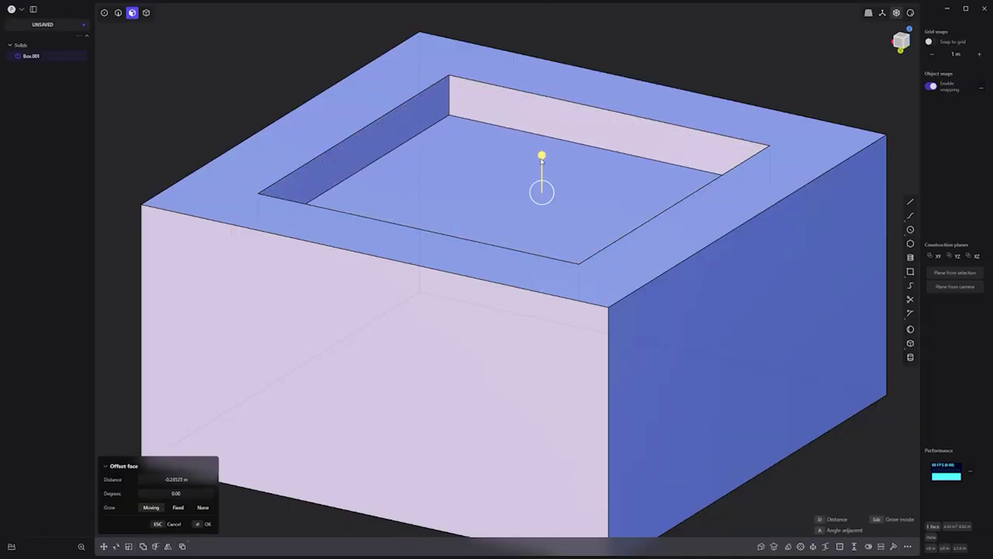
{"action": "left_click", "coordinate": [196, 479]}
{"action": "key", "text": "ctrl+c"}
{"action": "left_click", "coordinate": [205, 524]}
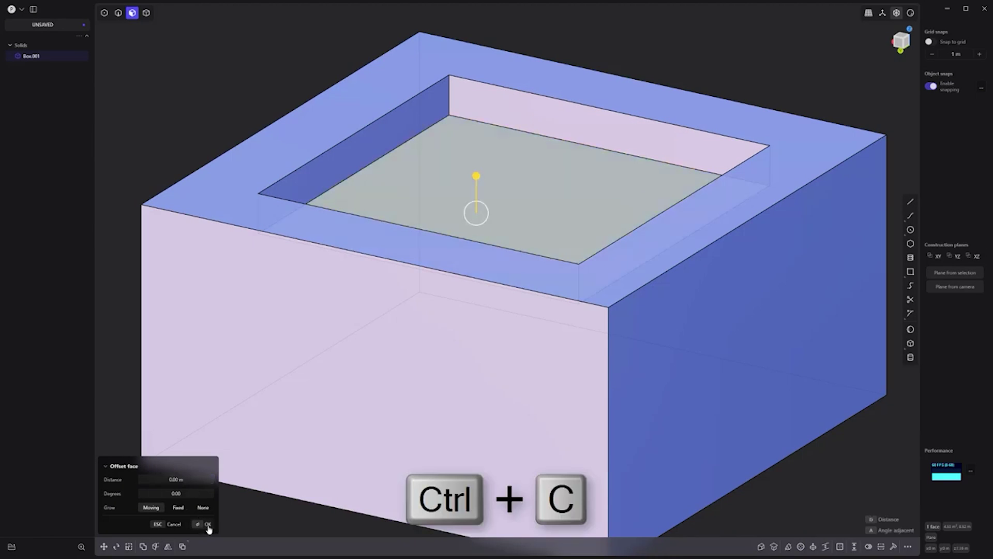
Move one bottom edge of the recess along Z by the copied -0.24523 m
{"action": "key", "text": "2"}
{"action": "left_click", "coordinate": [675, 244]}
{"action": "key", "text": "f"}
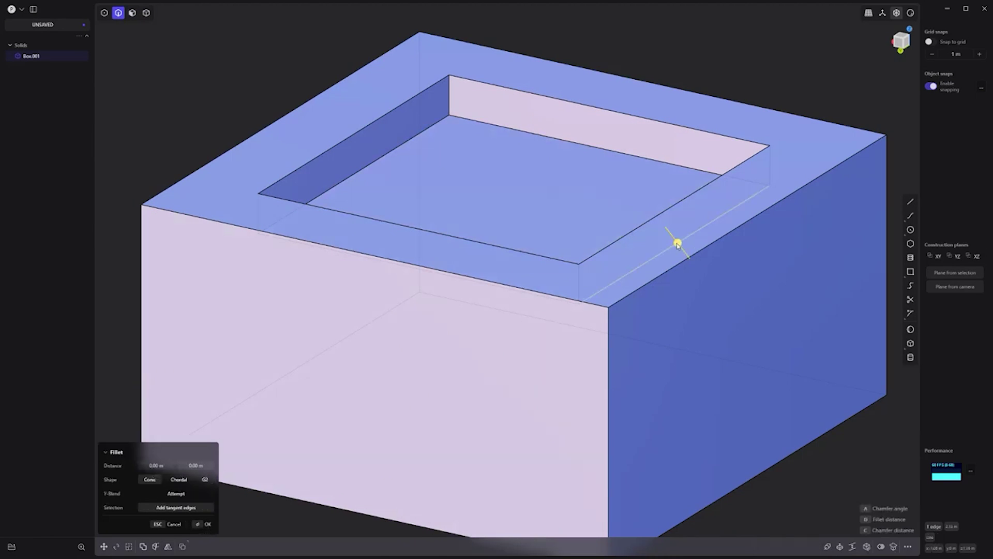
{"action": "key", "text": "g"}
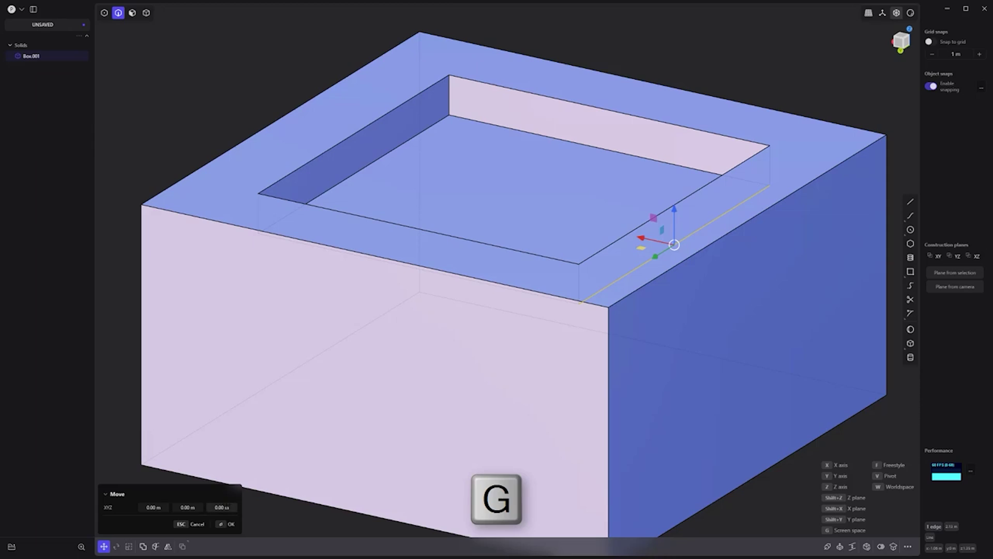
{"action": "key", "text": "ctrl+v"}
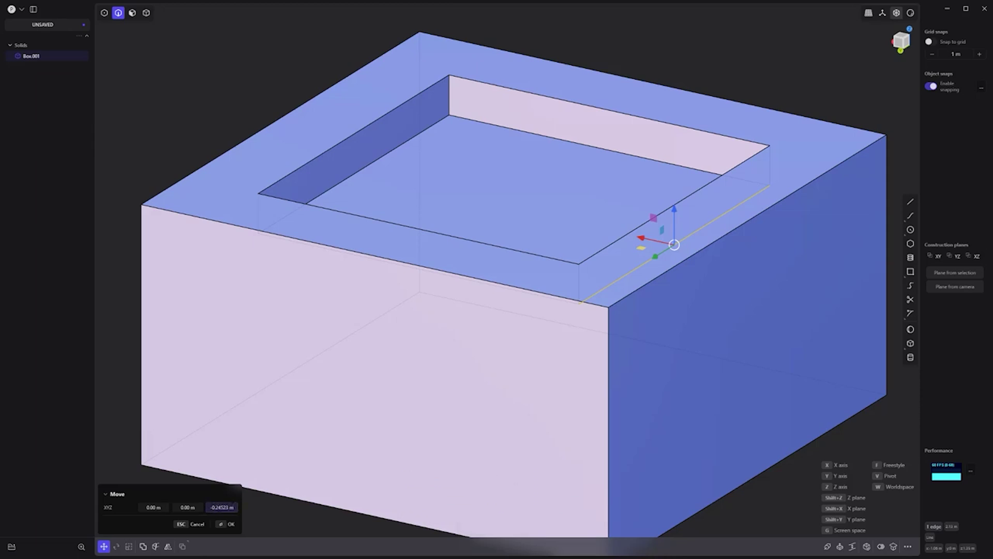
{"action": "left_click", "coordinate": [231, 525]}
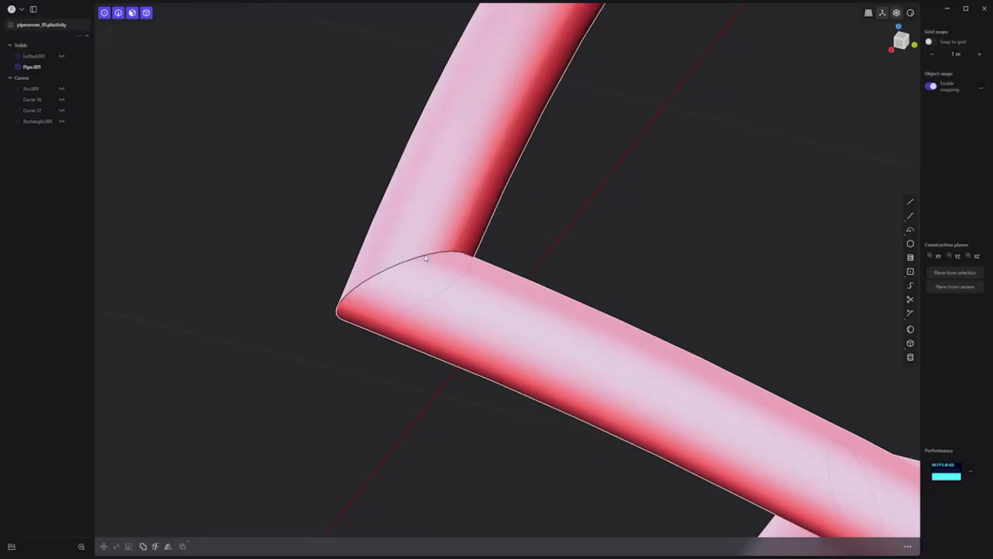
Try to fillet the pipe's sharp corner edge by about 0.077 m
{"action": "left_click", "coordinate": [425, 257]}
{"action": "key", "text": "f"}
{"action": "left_click_drag", "start_coordinate": [422, 253], "coordinate": [451, 285]}
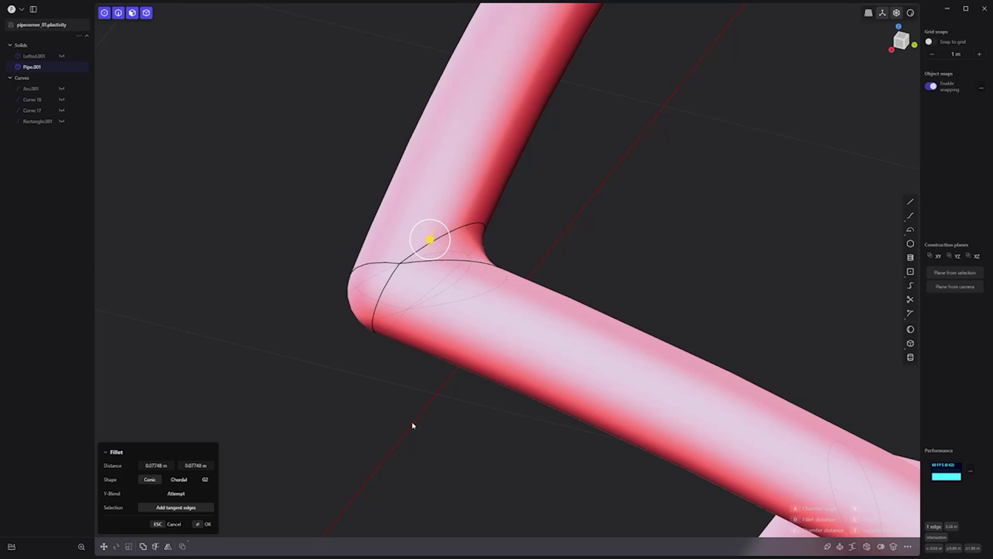
{"action": "key", "text": "Return"}
Cut an edge loop into the pipe on each side of the sharp corner and delete the two corner faces between them
{"action": "key", "text": "ctrl+r"}
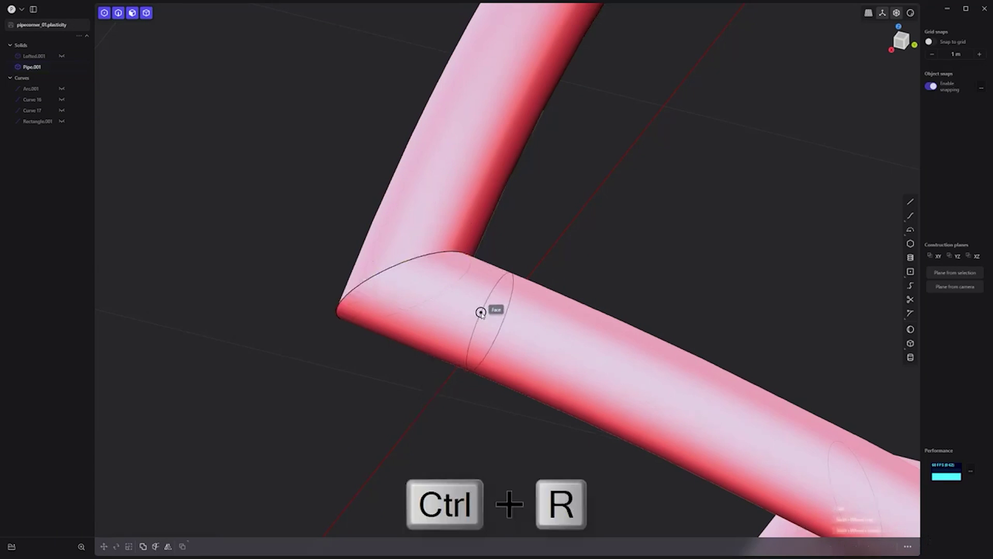
{"action": "left_click", "coordinate": [481, 313]}
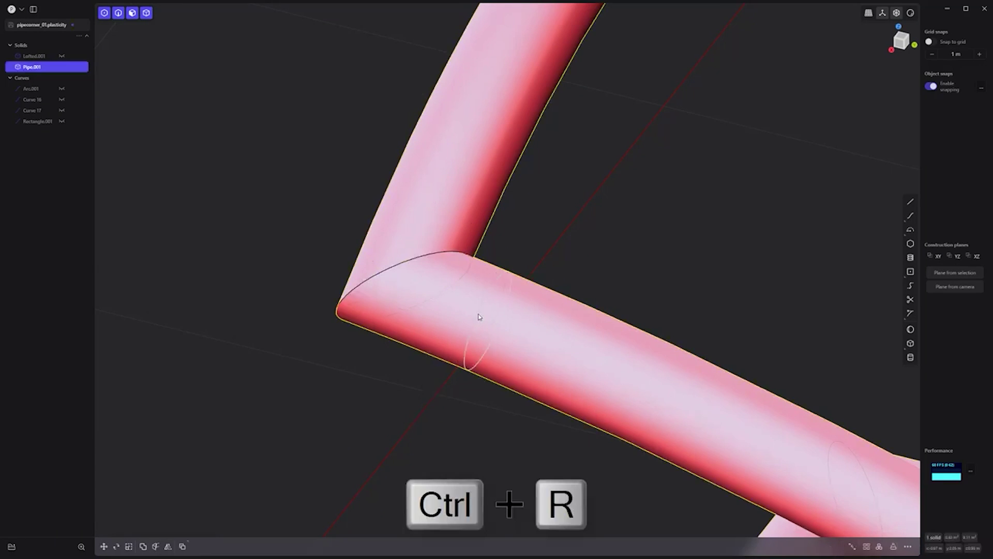
{"action": "left_click", "coordinate": [448, 187]}
{"action": "left_click", "coordinate": [404, 295]}
{"action": "left_click", "coordinate": [391, 201], "text": "shift"}
{"action": "key", "text": "Delete"}
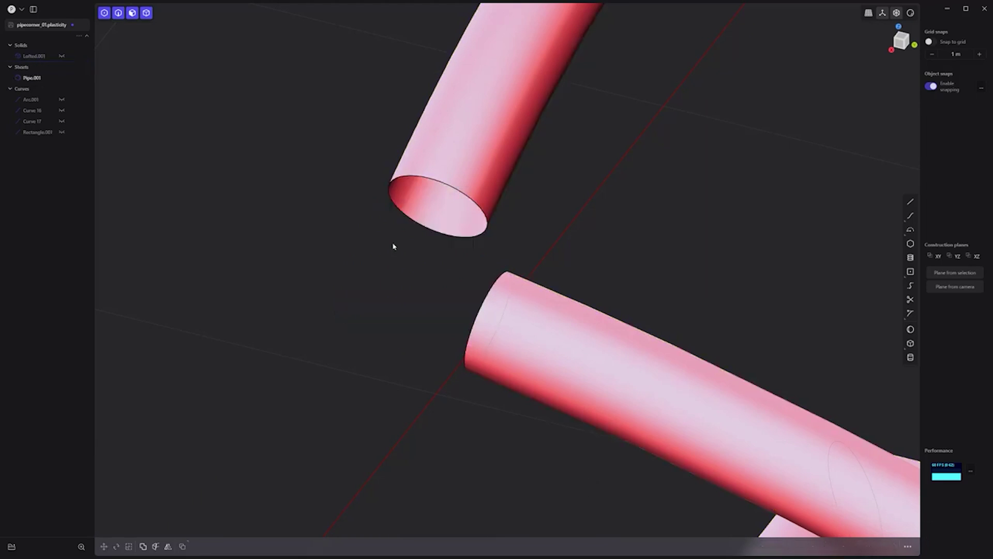
Loft a smooth bend between the two open pipe ends and join it with the pipe
{"action": "left_click", "coordinate": [455, 191]}
{"action": "left_click", "coordinate": [486, 299], "text": "shift"}
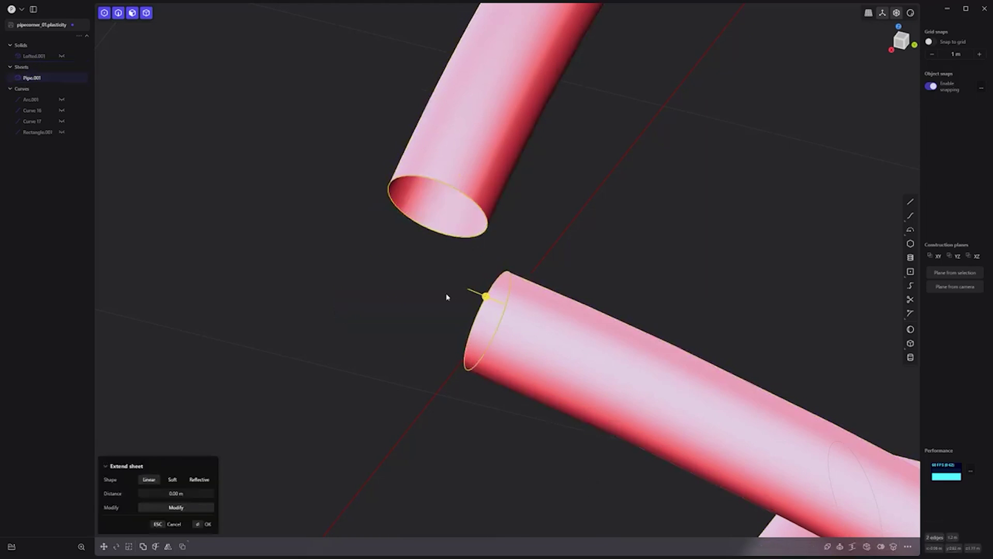
{"action": "key", "text": "l"}
{"action": "left_click", "coordinate": [423, 313], "text": "shift"}
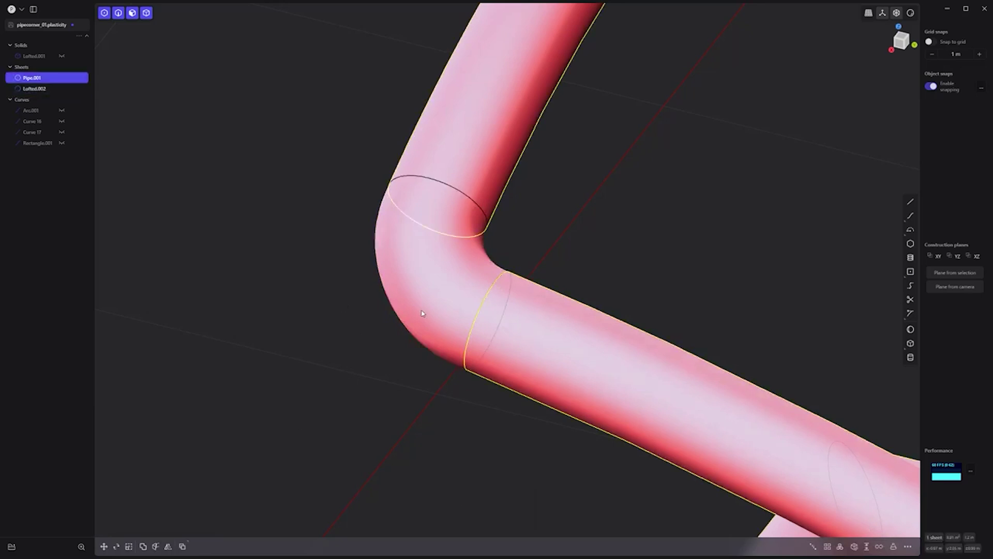
{"action": "key", "text": "j"}
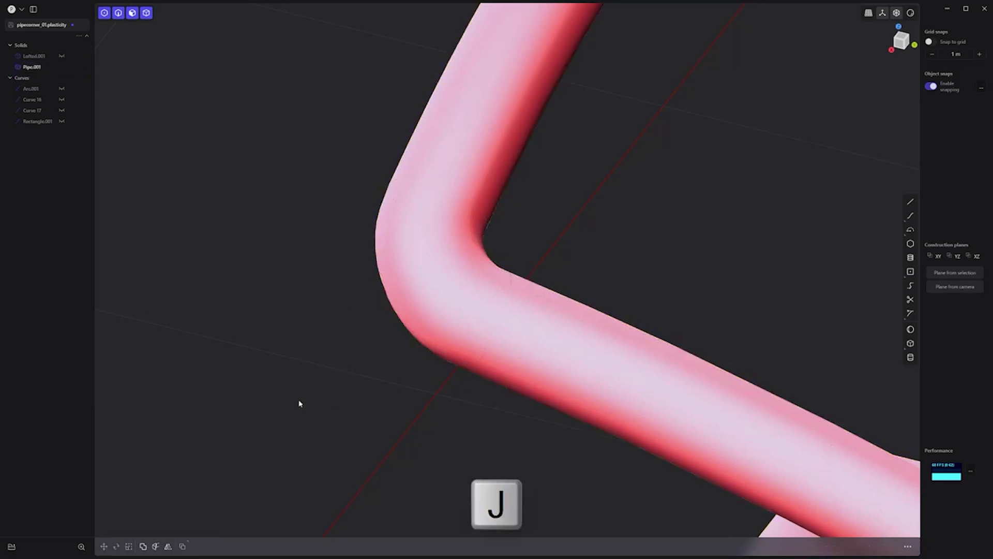
Offset the mitred edge loop at another pipe corner about 0.03 m to both sides and delete the faces in between
{"action": "middle_click_drag", "start_coordinate": [299, 403], "coordinate": [715, 253]}
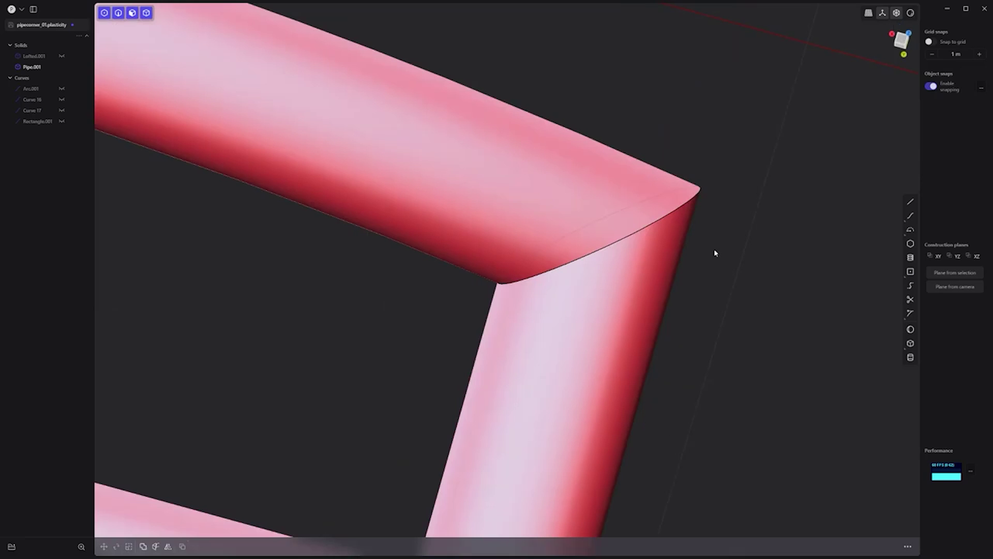
{"action": "left_click", "coordinate": [670, 219]}
{"action": "double_click", "coordinate": [672, 218]}
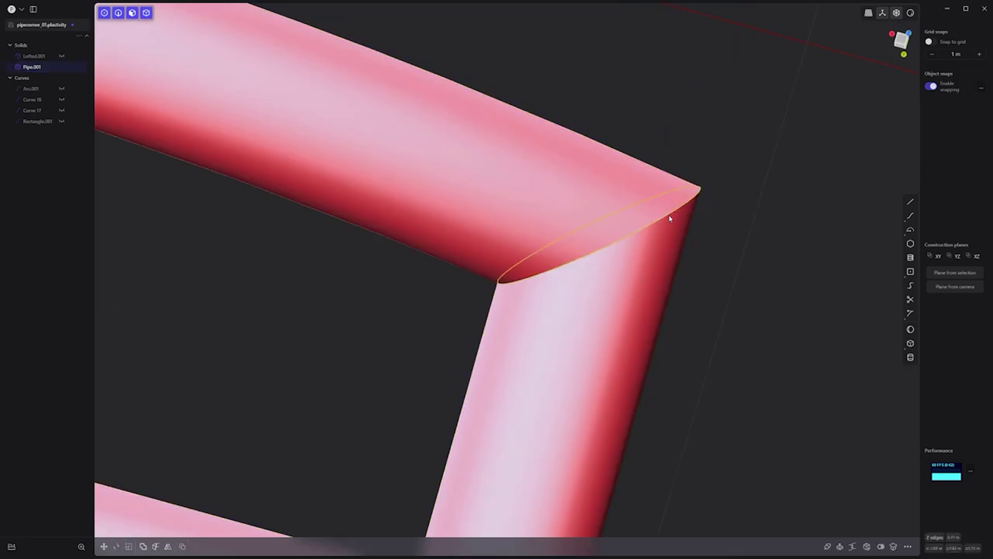
{"action": "key", "text": "o"}
{"action": "key", "text": "Tab"}
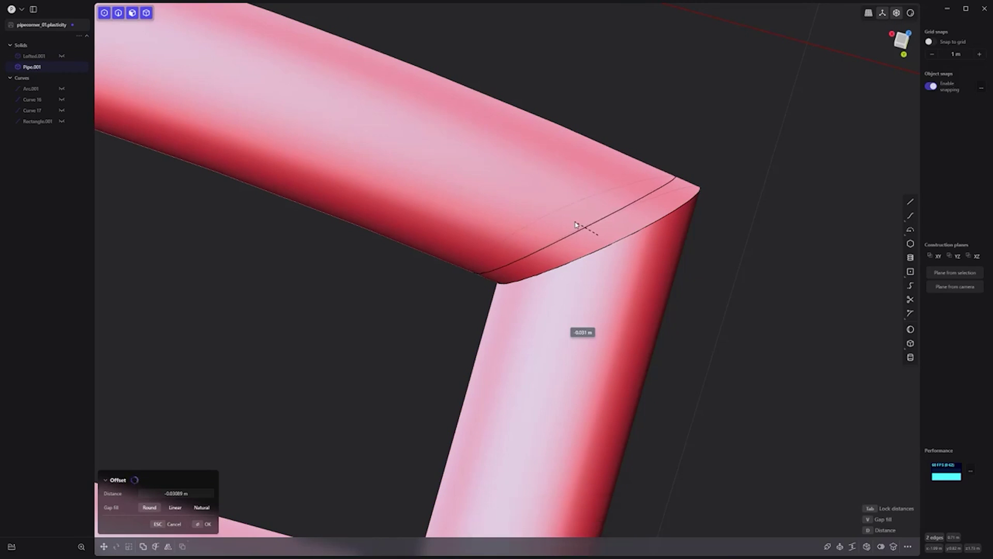
{"action": "left_click", "coordinate": [611, 227]}
{"action": "left_click", "coordinate": [619, 228]}
{"action": "left_click", "coordinate": [618, 227]}
{"action": "left_click", "coordinate": [625, 251], "text": "shift"}
{"action": "key", "text": "shift+x"}
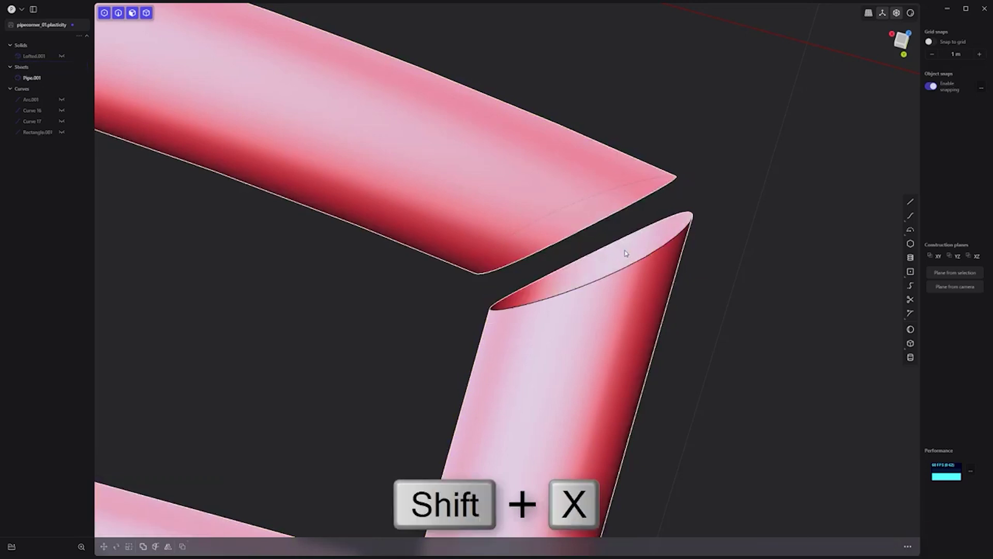
Loft the two open end loops at this corner with G1 continuity and join the bend with the pipe
{"action": "left_click", "coordinate": [635, 204]}
{"action": "left_click", "coordinate": [635, 203]}
{"action": "left_click", "coordinate": [629, 207]}
{"action": "left_click", "coordinate": [641, 227], "text": "shift"}
{"action": "key", "text": "l"}
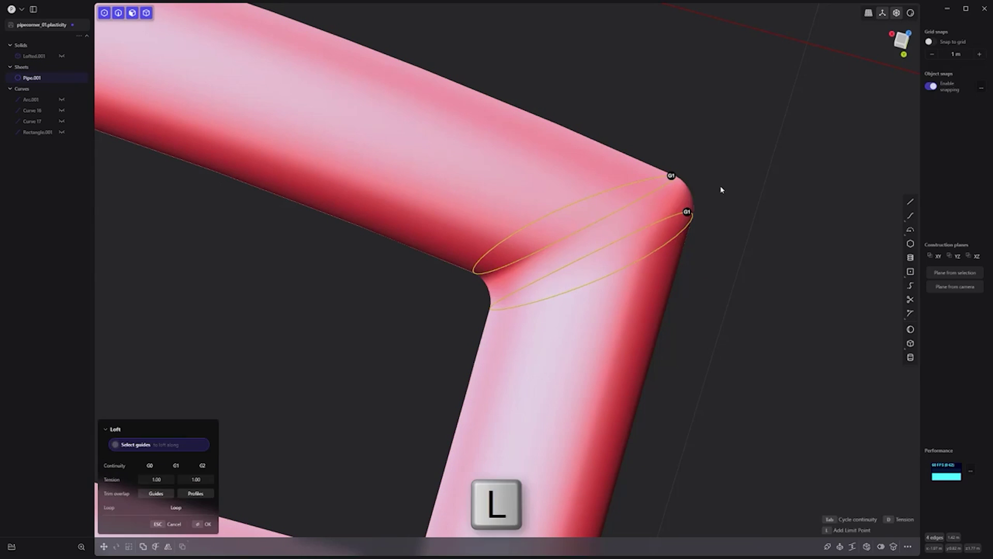
{"action": "left_click", "coordinate": [720, 185]}
{"action": "key", "text": "j"}
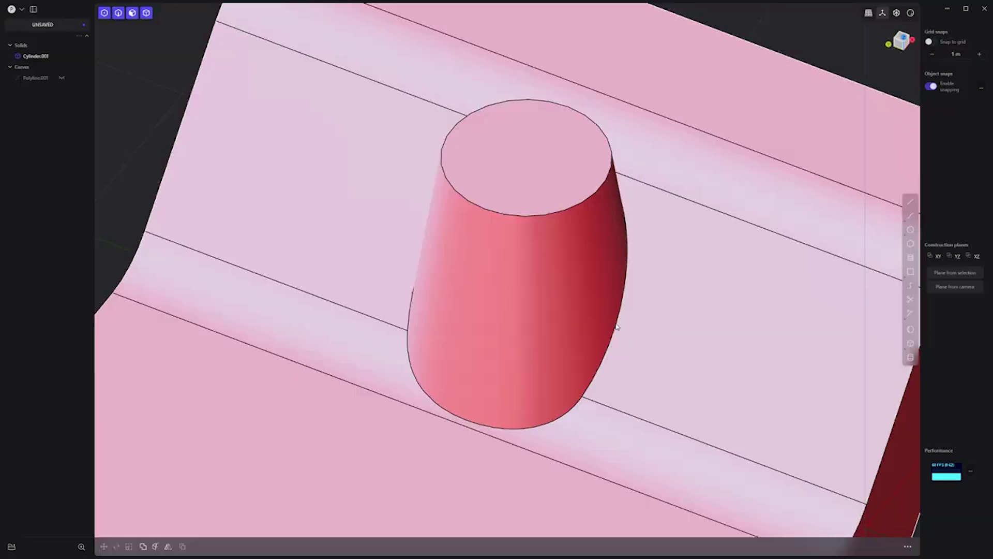
Fillet the edge where the cylinder meets the stepped surface by about 0.28 m, using the Chordal shape
{"action": "left_click", "coordinate": [616, 323]}
{"action": "key", "text": "f"}
{"action": "left_click_drag", "start_coordinate": [616, 324], "coordinate": [658, 293]}
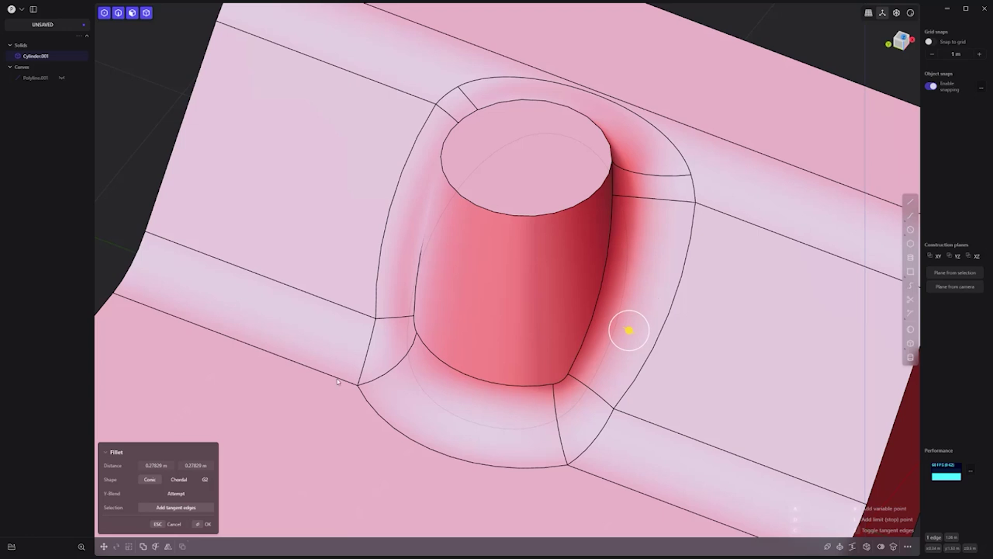
{"action": "left_click", "coordinate": [176, 481]}
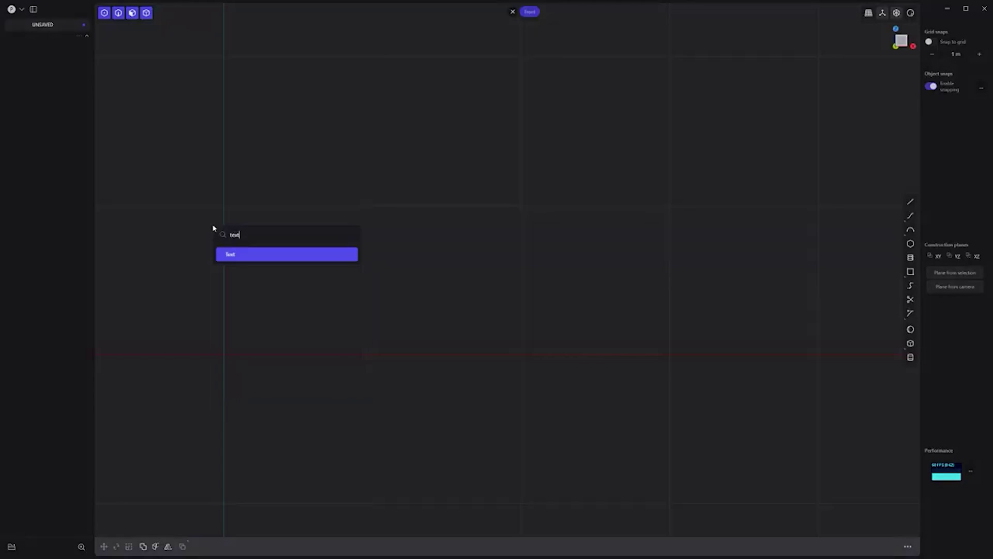
Create the text BEND as curves in the front view
{"action": "key", "text": "Return"}
{"action": "type", "text": "BEND"}
{"action": "left_click", "coordinate": [206, 525]}
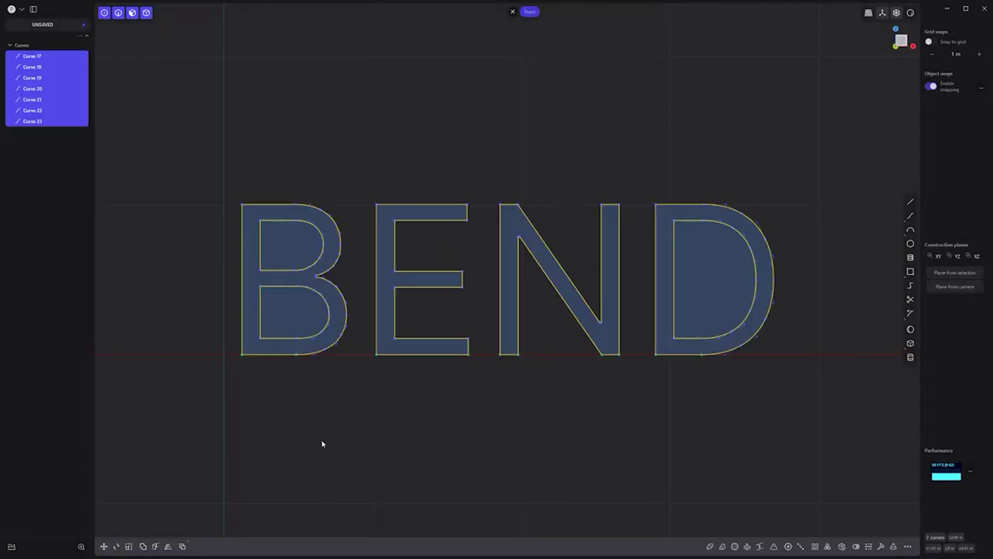
Draw an arc in the top view, spanning the full width of the text and bowing forward in front of it
{"action": "key", "text": "KP_7"}
{"action": "left_click", "coordinate": [911, 230]}
{"action": "left_click", "coordinate": [224, 309]}
{"action": "left_click", "coordinate": [793, 309]}
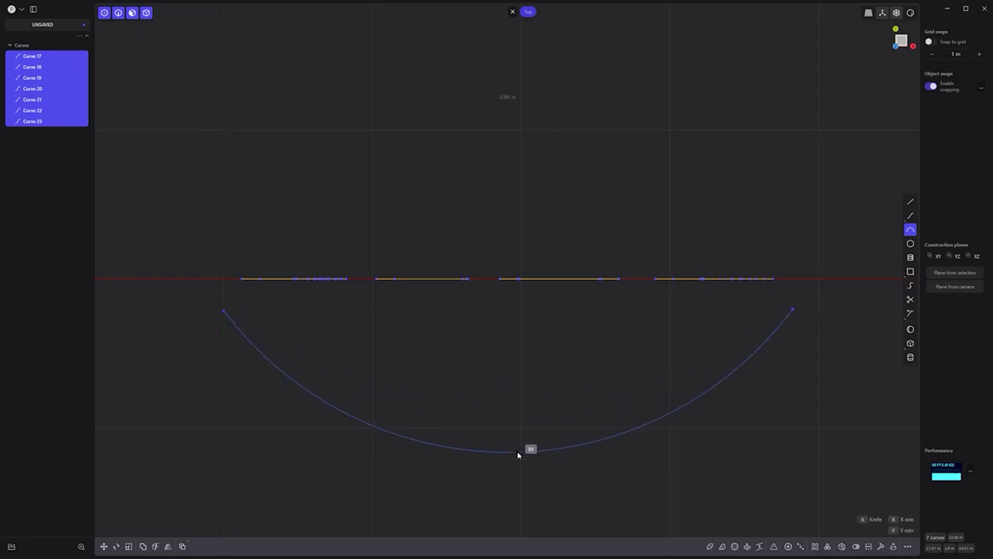
{"action": "left_click", "coordinate": [519, 454]}
Project the letter E's outline with the arc using Project Curve Curve
{"action": "mouse_move", "coordinate": [538, 432]}
{"action": "middle_mouse_down"}
{"action": "mouse_move", "coordinate": [522, 304]}
{"action": "mouse_move", "coordinate": [534, 310]}
{"action": "middle_mouse_up"}
{"action": "left_click", "coordinate": [403, 364]}
{"action": "left_click", "coordinate": [414, 331]}
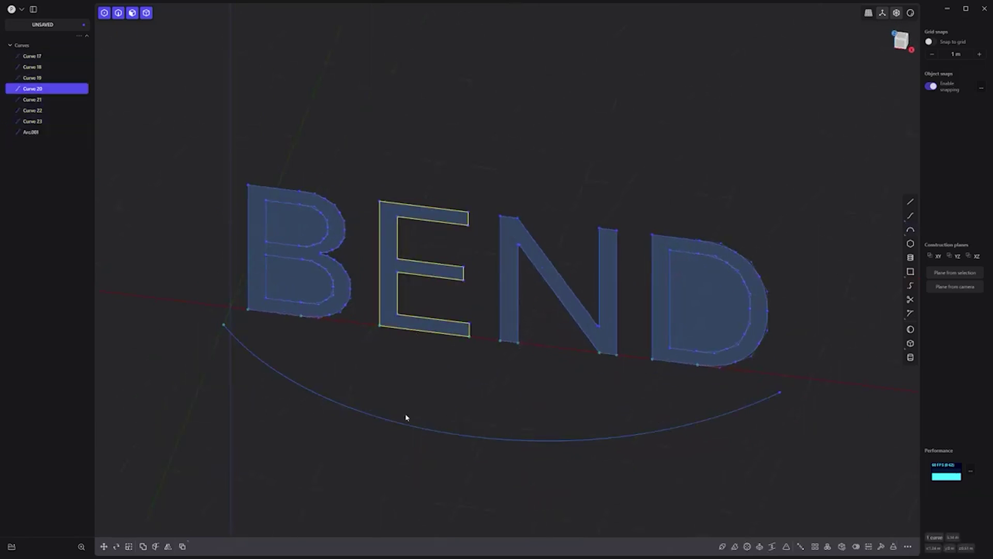
{"action": "left_click", "coordinate": [406, 412], "text": "shift"}
{"action": "type", "text": "f"}
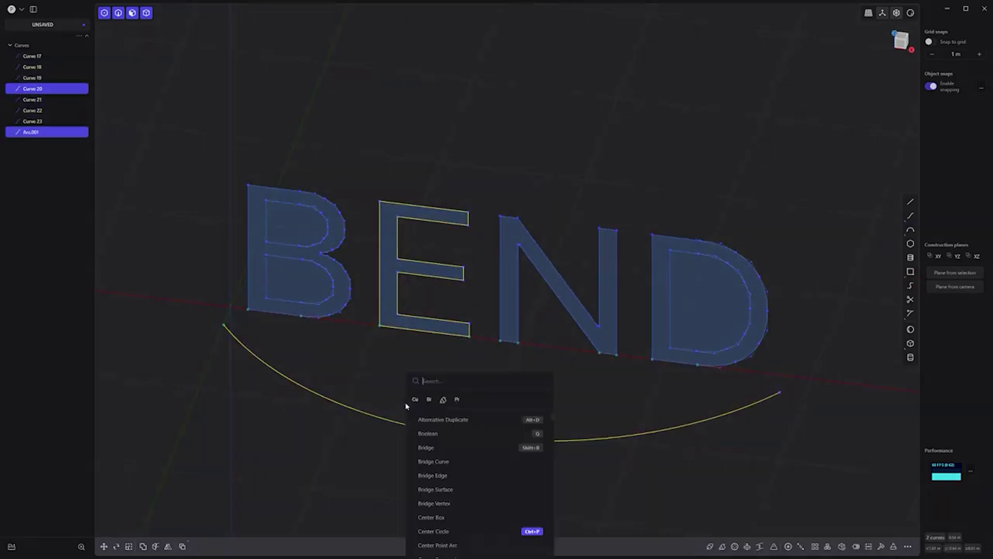
{"action": "type", "text": "project"}
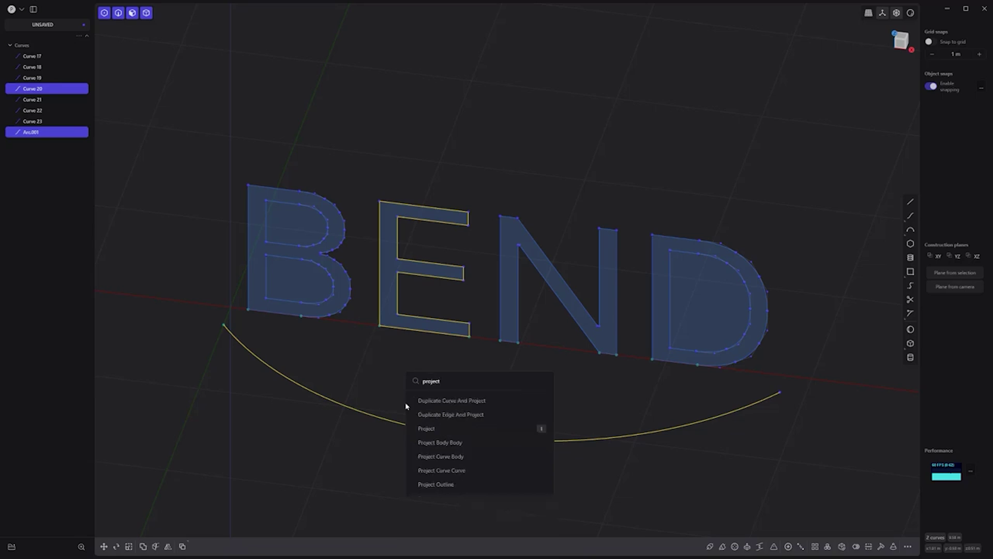
{"action": "left_click", "coordinate": [448, 471]}
Project the letter N's outline with the arc using Project Curve Curve
{"action": "left_click", "coordinate": [509, 342]}
{"action": "left_click", "coordinate": [509, 439], "text": "shift"}
{"action": "type", "text": "f"}
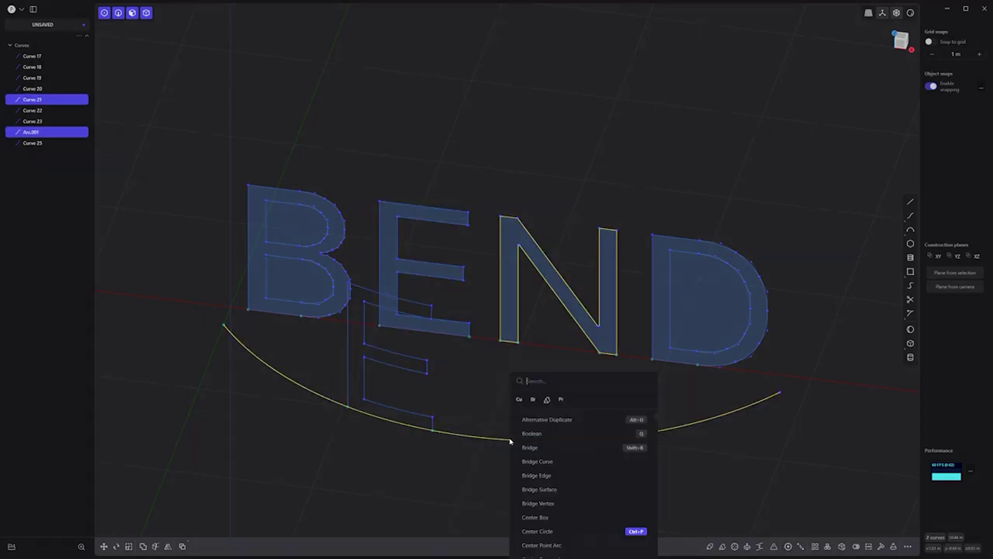
{"action": "type", "text": "proje"}
{"action": "left_click", "coordinate": [552, 472]}
Project the letter B's outer outline and its two inner curves with the arc using Project Curve Curve
{"action": "left_click", "coordinate": [279, 313]}
{"action": "left_click", "coordinate": [270, 367], "text": "shift"}
{"action": "type", "text": "fproje"}
{"action": "left_click", "coordinate": [312, 472]}
{"action": "left_click", "coordinate": [290, 245]}
{"action": "left_click", "coordinate": [333, 401], "text": "shift"}
{"action": "type", "text": "fproje"}
{"action": "left_click", "coordinate": [376, 472]}
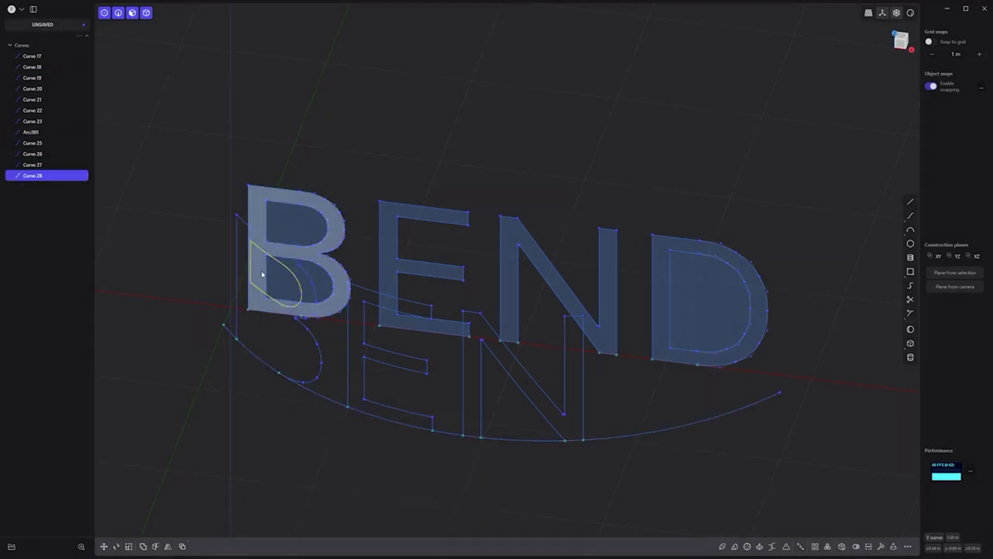
{"action": "left_click", "coordinate": [266, 274]}
Project the letter D's outer outline and its inner curve with the arc using Project Curve Curve
{"action": "type", "text": "fproje"}
{"action": "left_click", "coordinate": [719, 471]}
{"action": "left_click", "coordinate": [718, 367]}
{"action": "left_click", "coordinate": [719, 415], "text": "shift"}
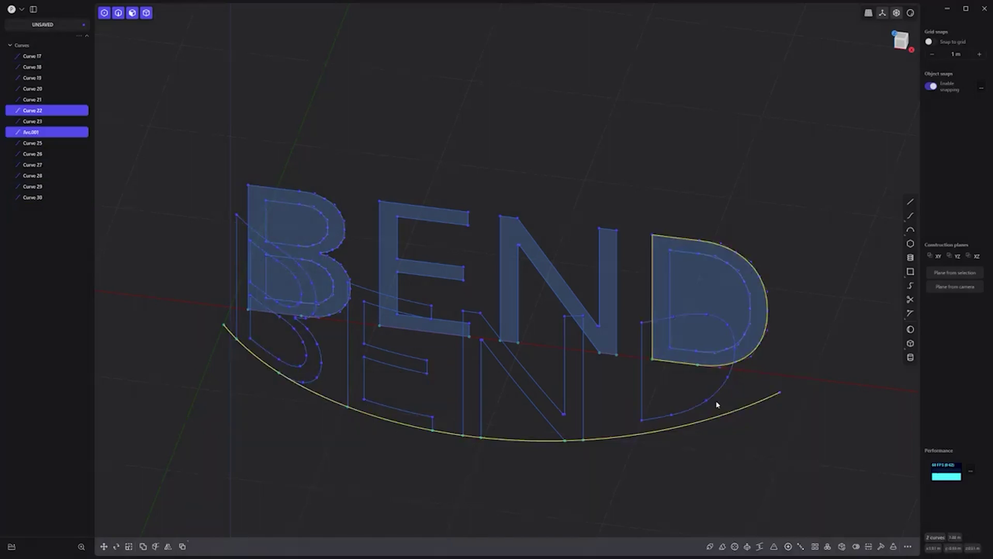
{"action": "key", "text": "f"}
{"action": "left_click", "coordinate": [760, 471]}
{"action": "left_click", "coordinate": [624, 149]}
{"action": "middle_click_drag", "start_coordinate": [624, 149], "coordinate": [627, 181]}
Hide the original flat BEND text curves together with the guide arc, leaving only the projected curves
{"action": "left_click_drag", "start_coordinate": [782, 359], "coordinate": [227, 150]}
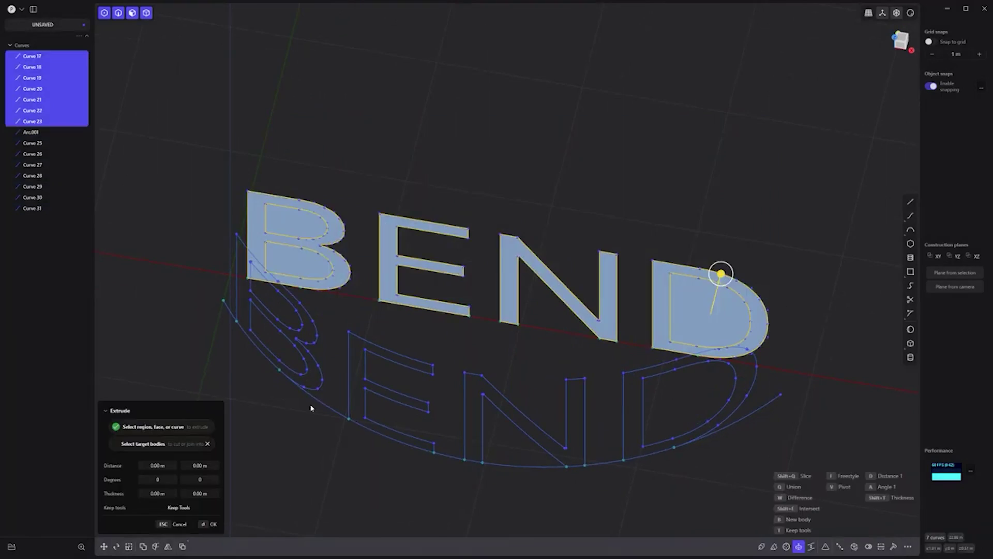
{"action": "left_click", "coordinate": [327, 411], "text": "shift"}
{"action": "key", "text": "h"}
{"action": "middle_click_drag", "start_coordinate": [336, 414], "coordinate": [438, 414]}
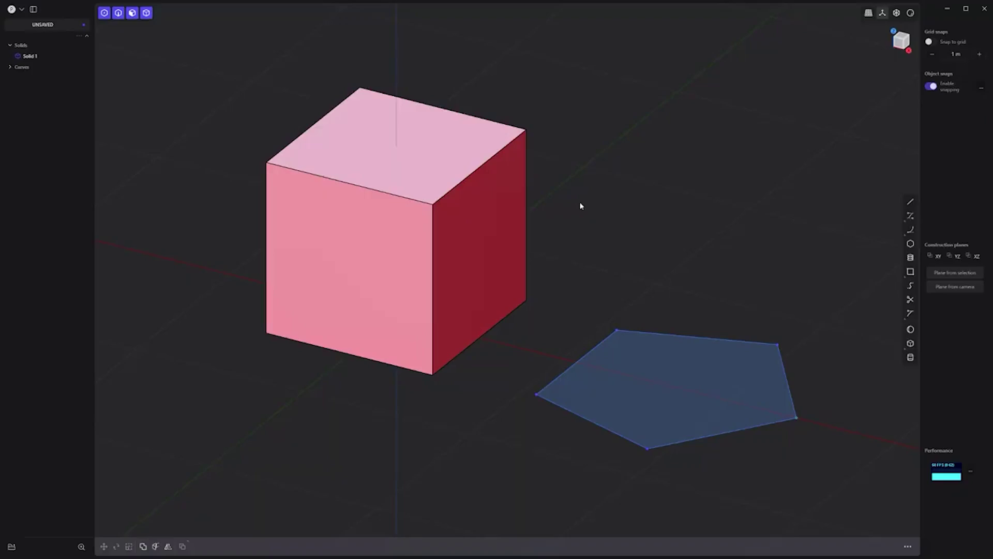
Try the commands invoked automatically by selecting the cube's top face, its front vertical edge and the pentagon region, cancelling each one
{"action": "left_click", "coordinate": [375, 164]}
{"action": "left_click", "coordinate": [374, 164]}
{"action": "left_click", "coordinate": [565, 245]}
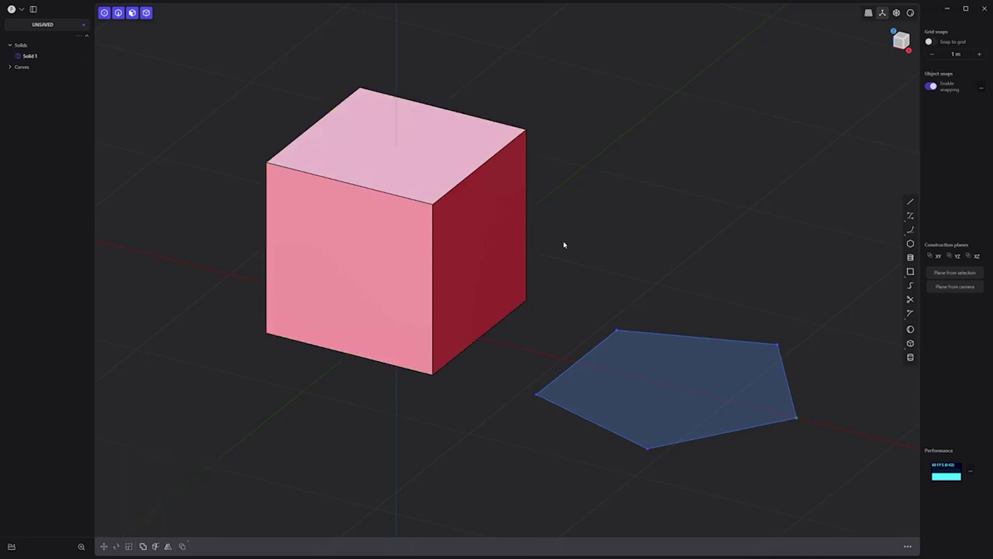
{"action": "left_click", "coordinate": [431, 263]}
{"action": "left_click", "coordinate": [431, 263]}
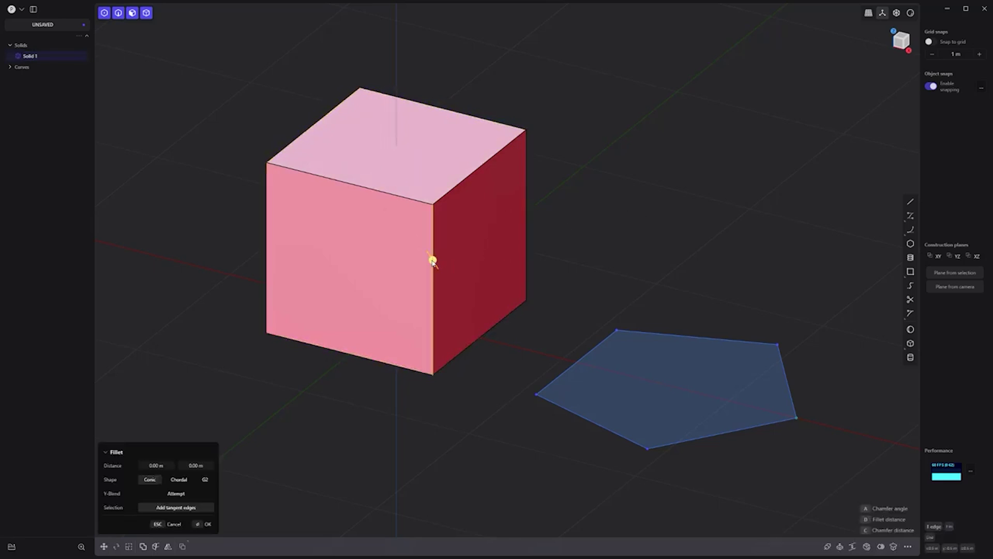
{"action": "left_click", "coordinate": [668, 273]}
{"action": "left_click", "coordinate": [652, 378]}
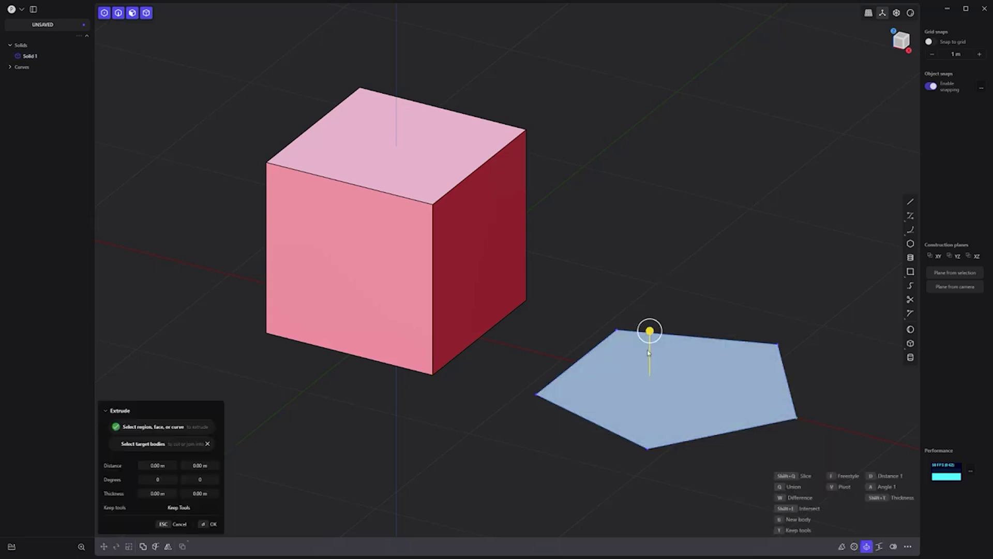
{"action": "key", "text": "Escape"}
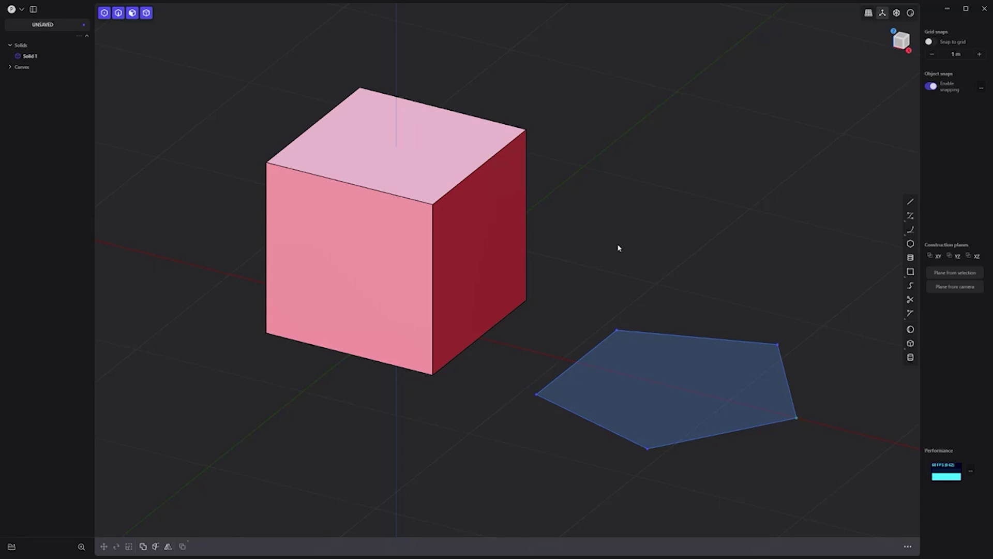
Open the General preferences containing the option to automatically invoke commands based on the current selection
{"action": "left_click", "coordinate": [22, 12]}
{"action": "left_click", "coordinate": [48, 118]}
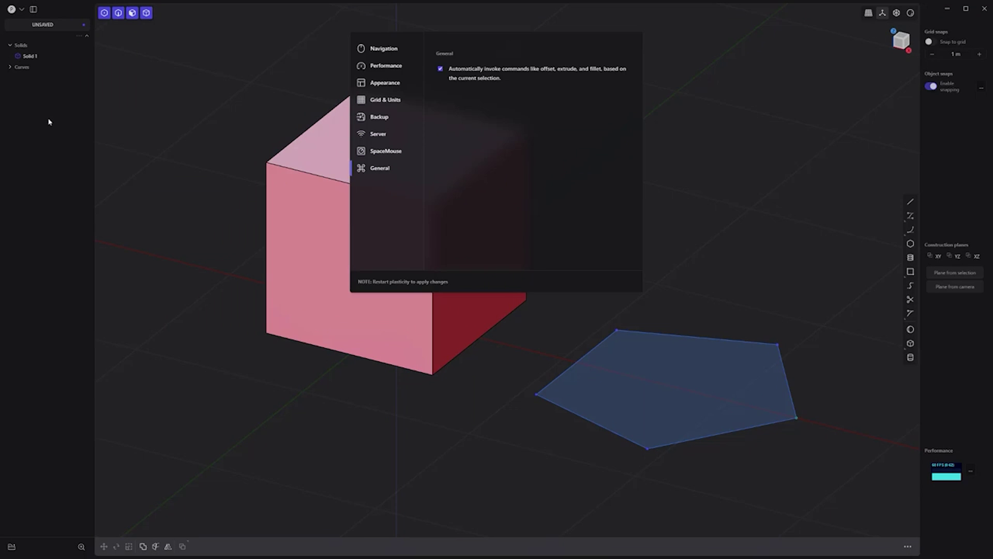